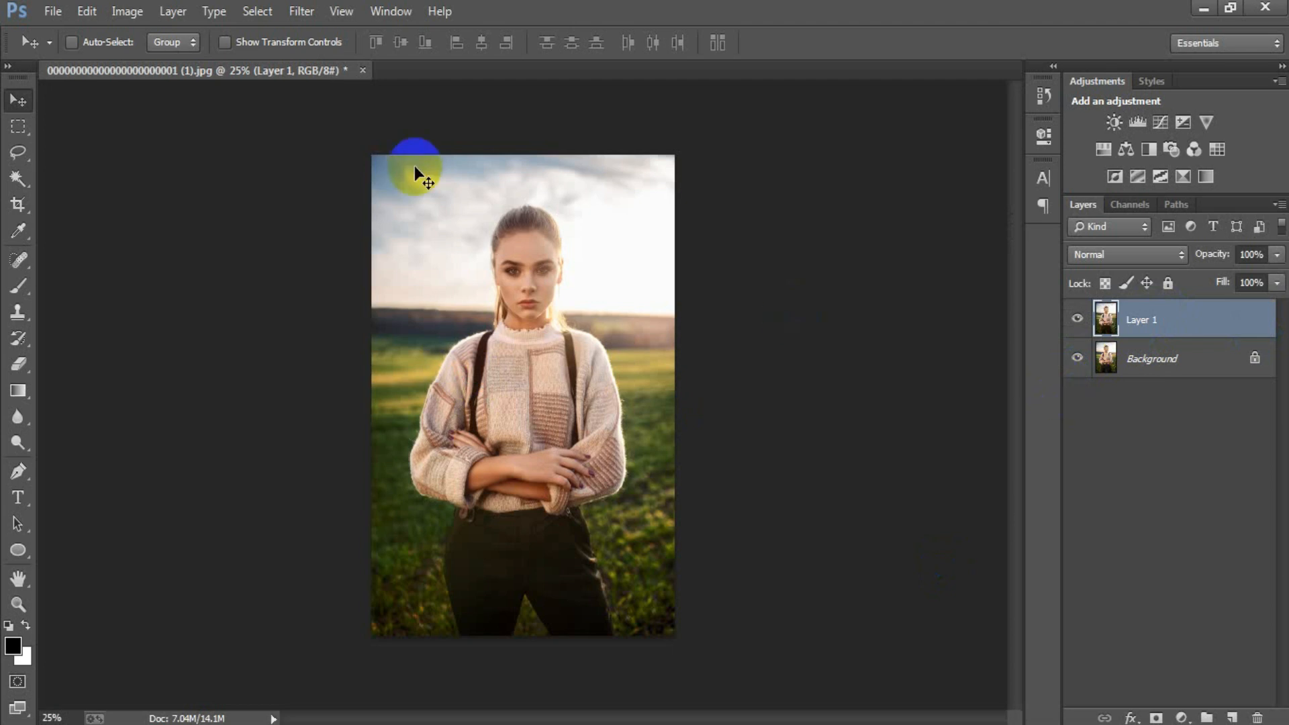
Open the Camera Raw Filter on Layer 1 and set Temperature to +4 and Tint to +4
left_click(302, 12)
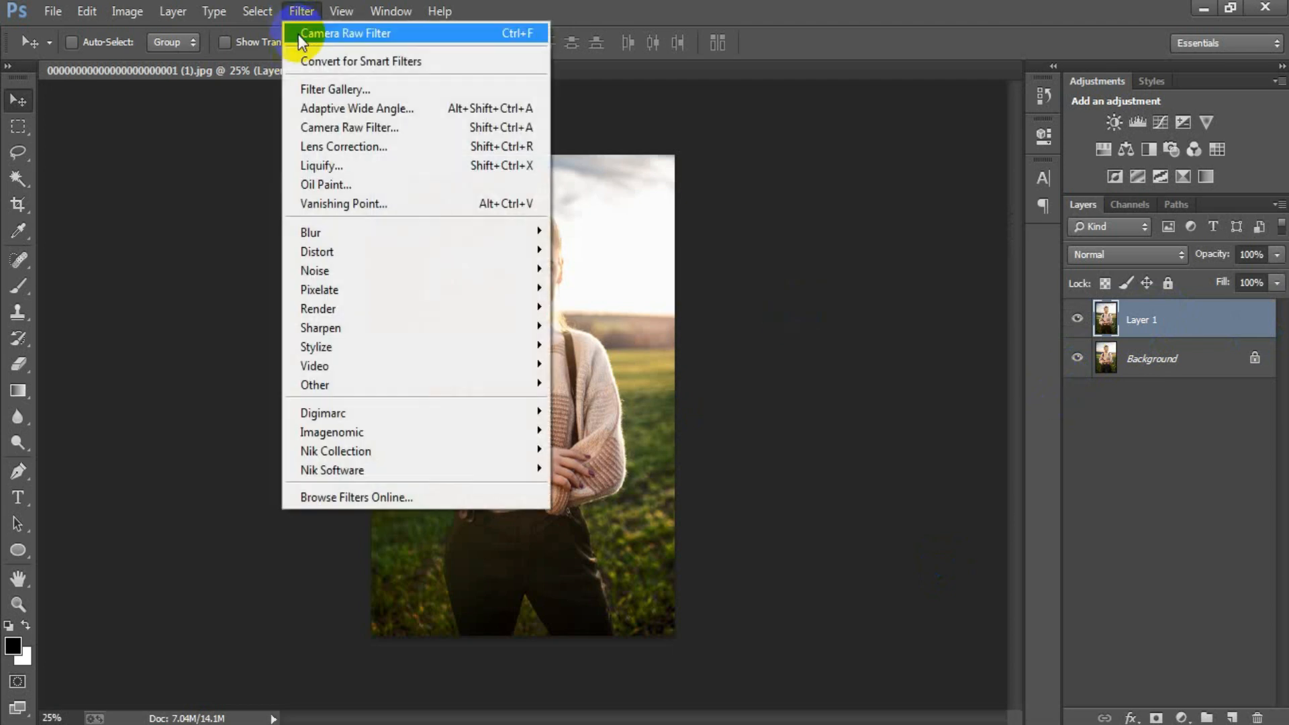
left_click(394, 129)
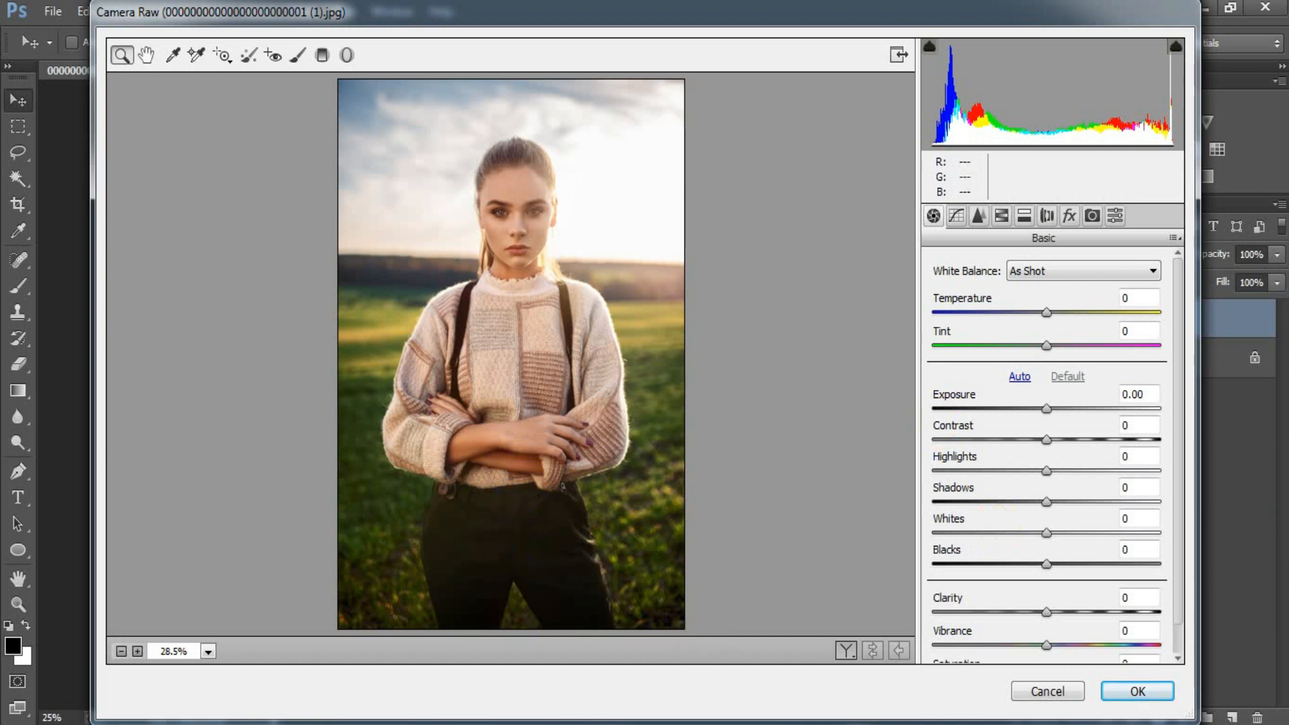
left_click_drag(1046, 313, 1051, 314)
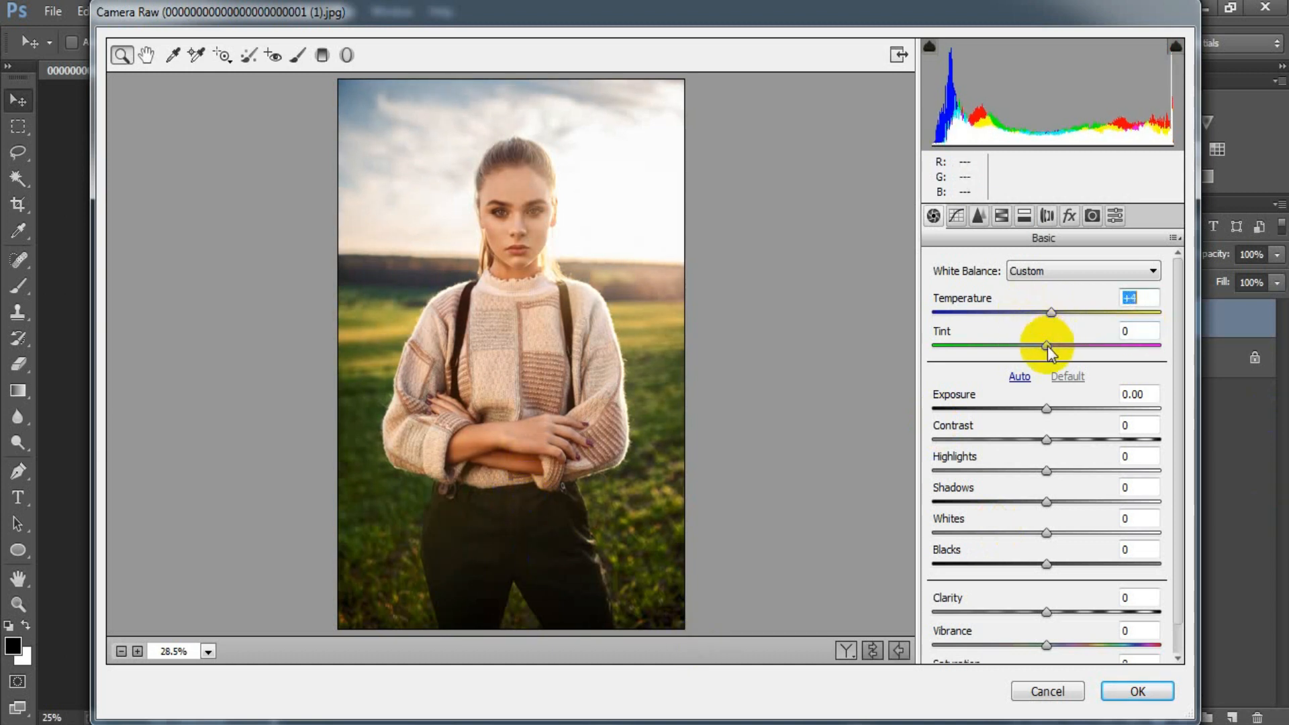
left_click_drag(1048, 345, 1052, 347)
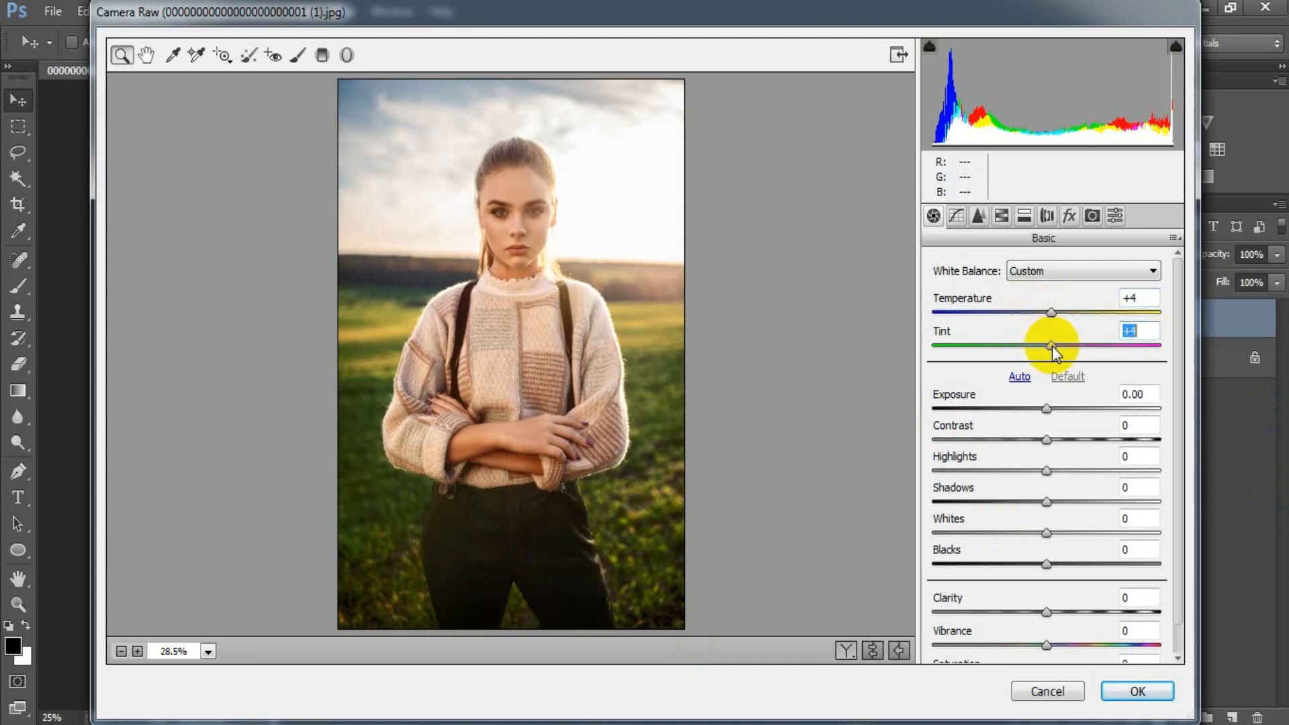
Set Contrast to -11, Highlights to -26, Shadows to +35, Whites to -23, Blacks to -66 and Vibrance to +17
left_click_drag(1051, 440, 1087, 505)
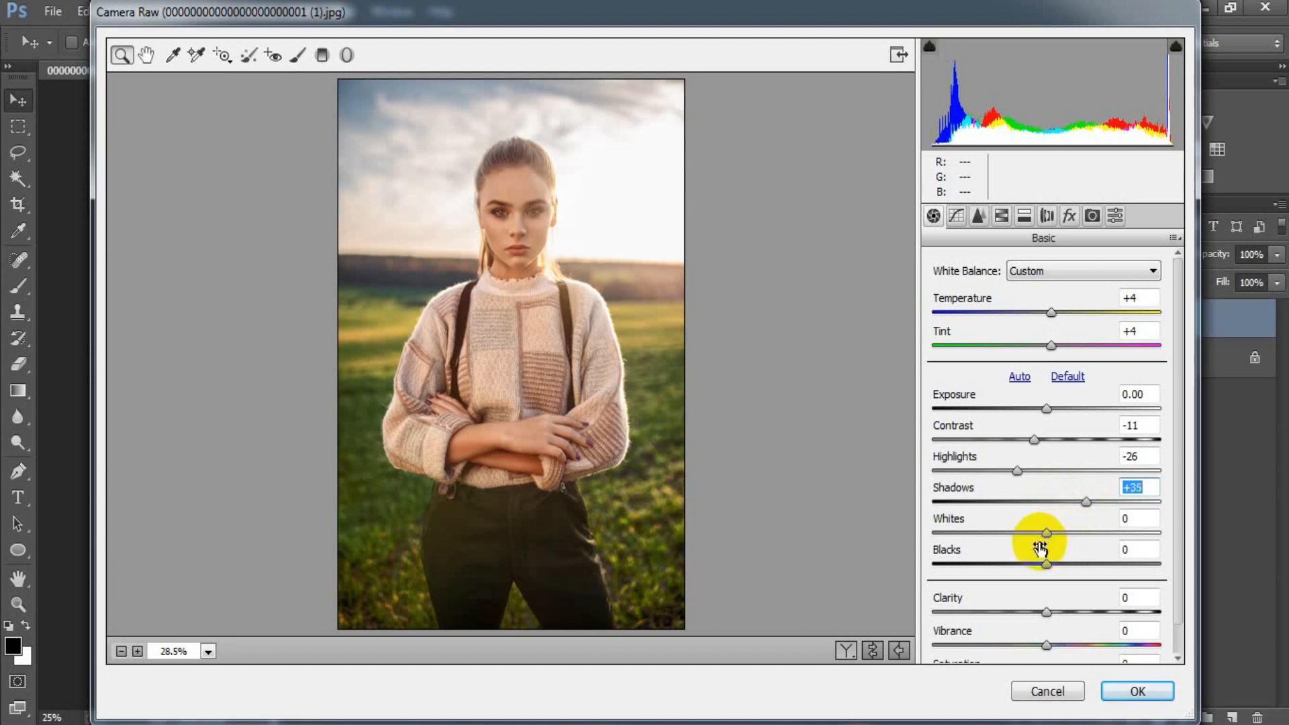
left_click_drag(1048, 535, 971, 562)
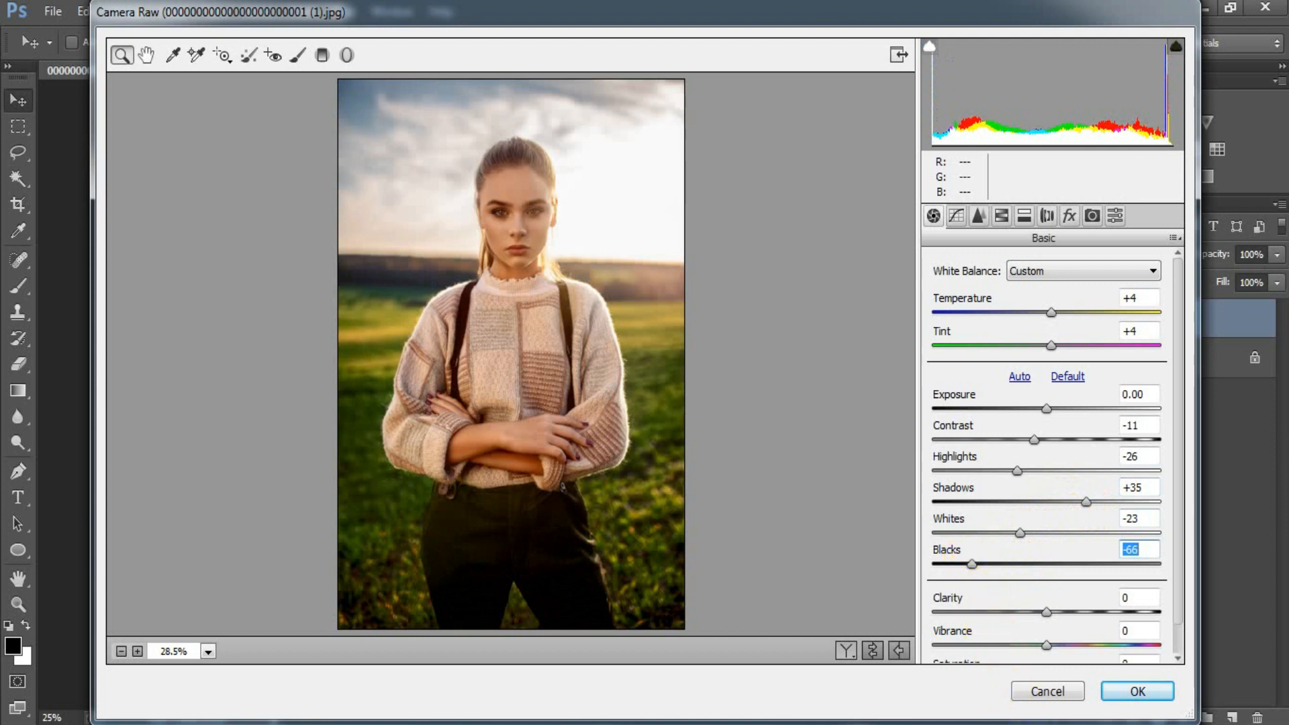
left_click_drag(1049, 646, 1065, 647)
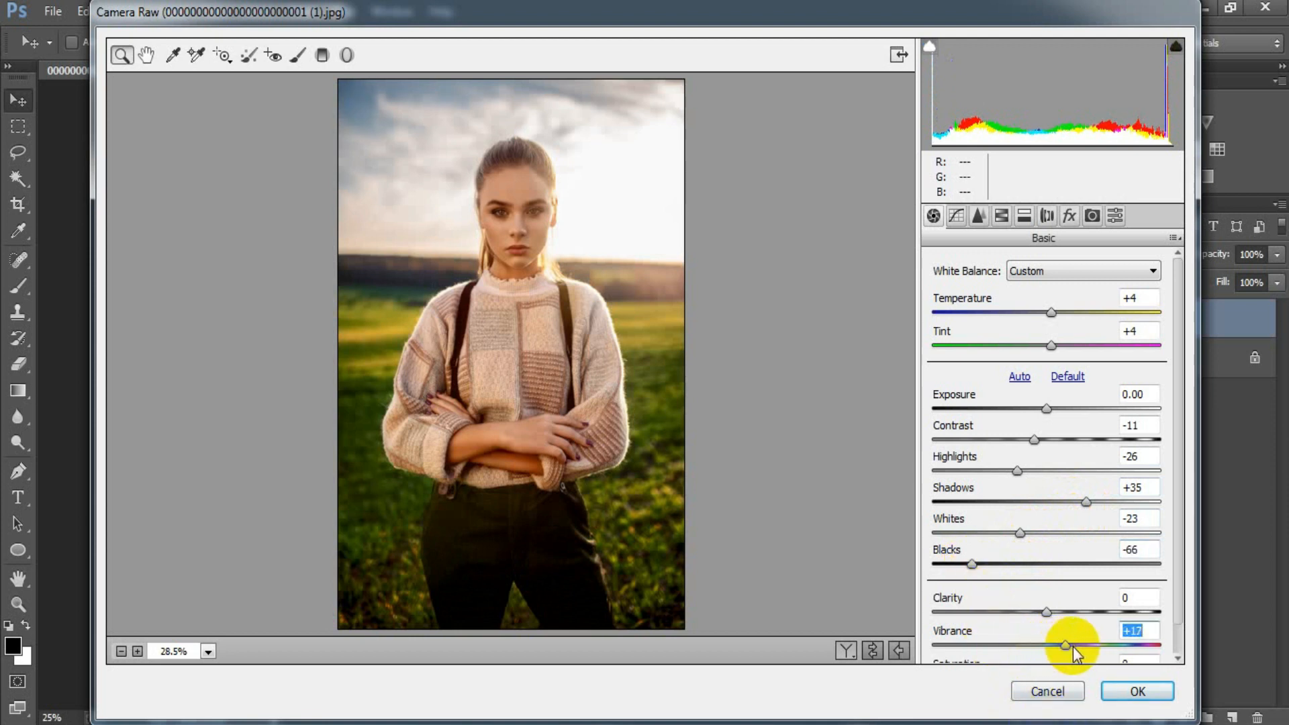
left_click(1128, 294)
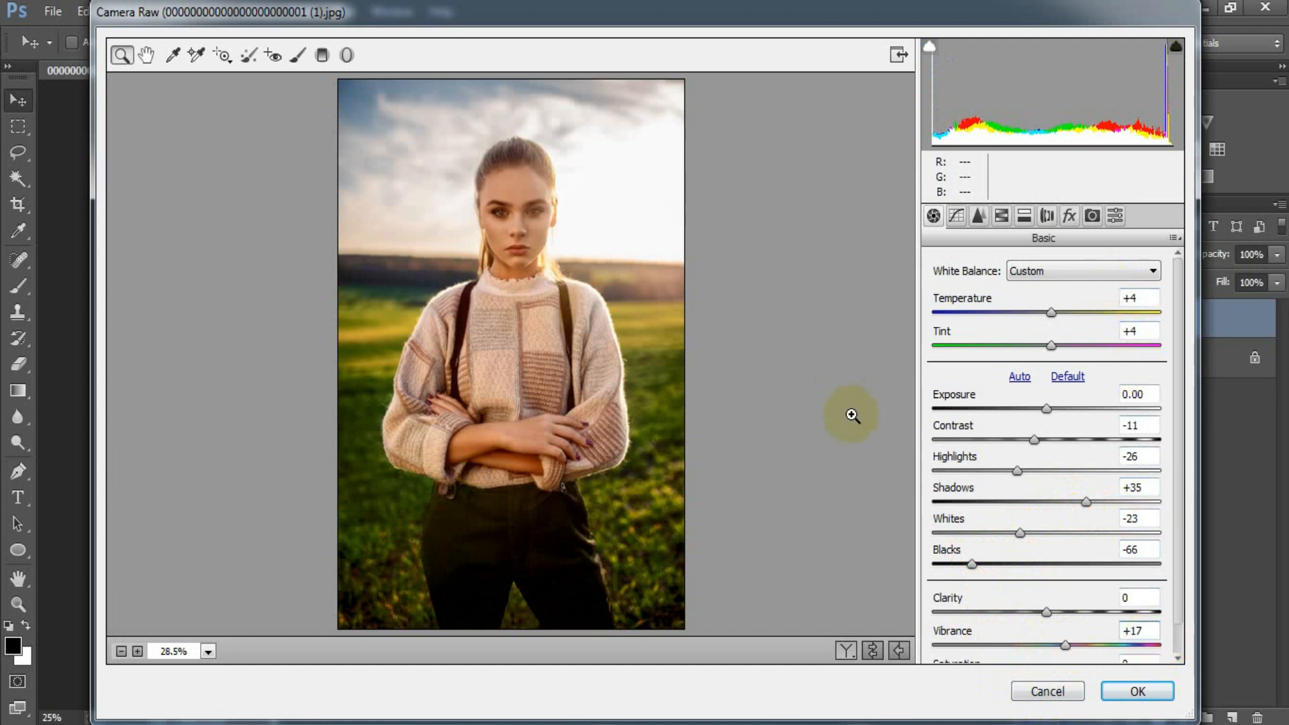
Shape the RGB point tone curve: raise the black point to output 15, add a lowered shadow point and a midpoint at input 121, output 128
left_click(956, 215)
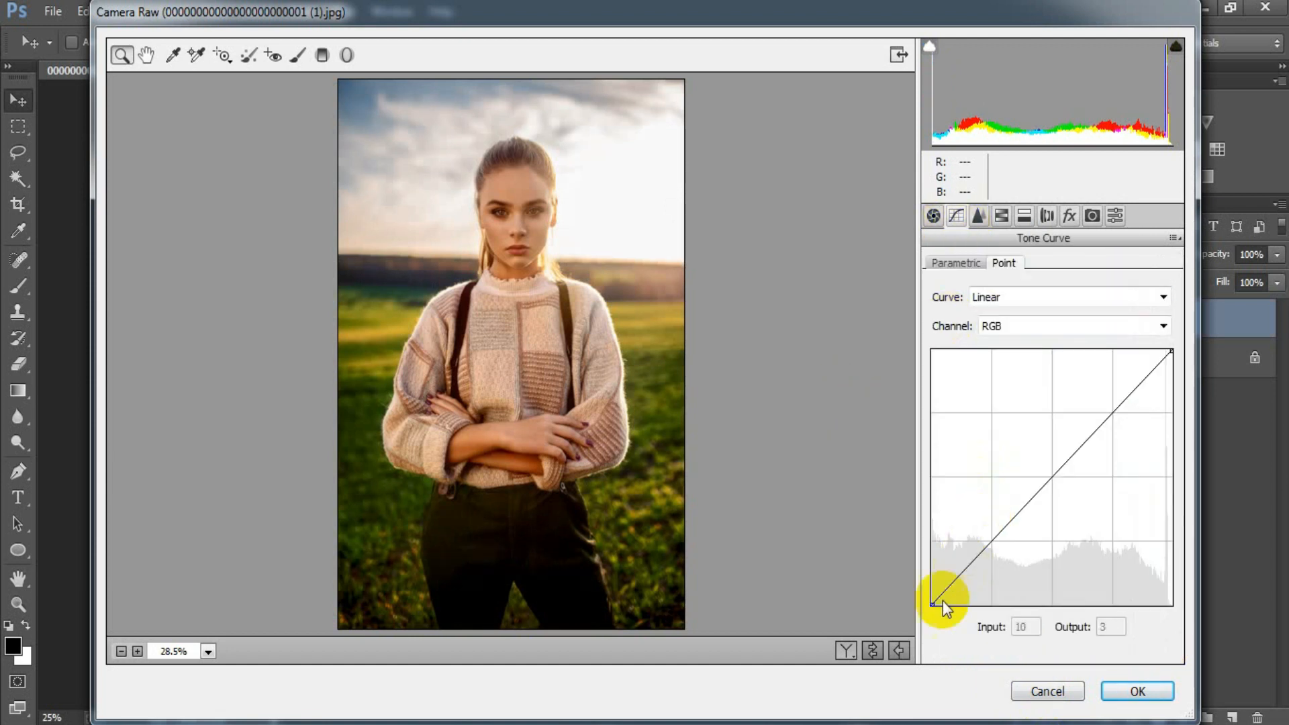
left_click_drag(931, 602, 902, 591)
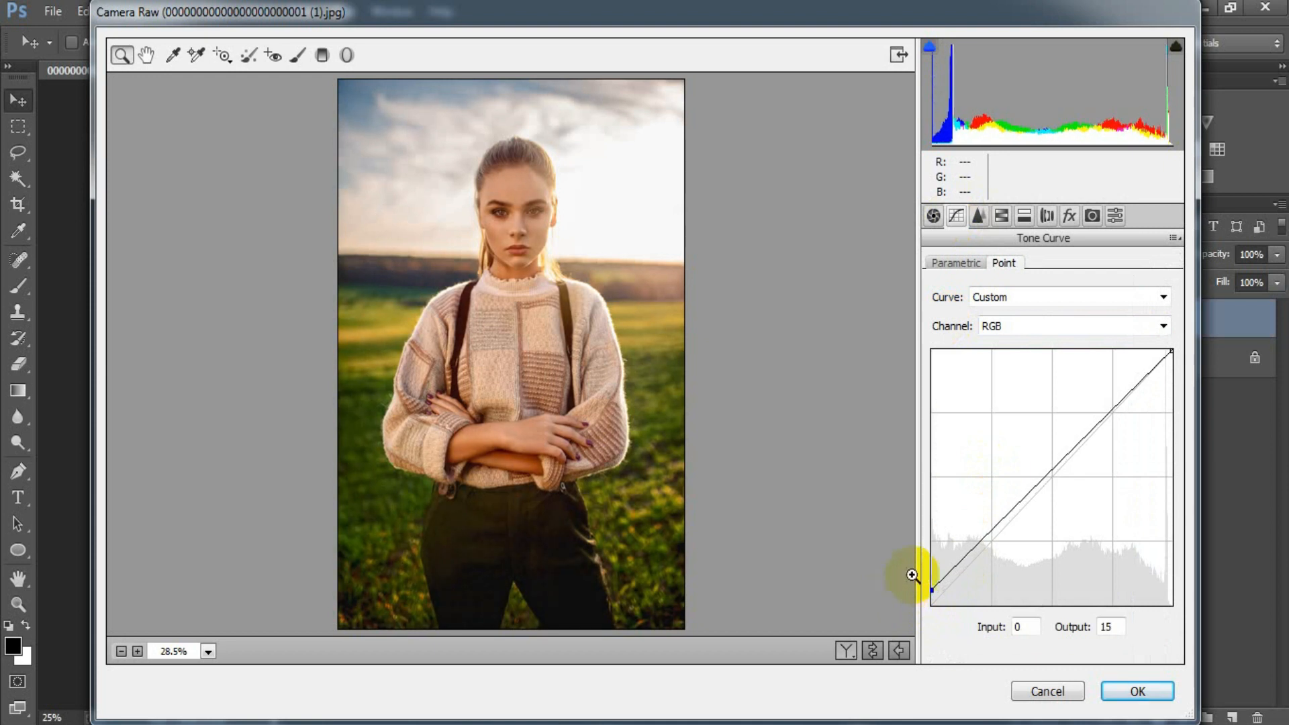
left_click(968, 560)
left_click_drag(968, 560, 972, 561)
left_click(1044, 489)
left_click_drag(1046, 483, 1045, 477)
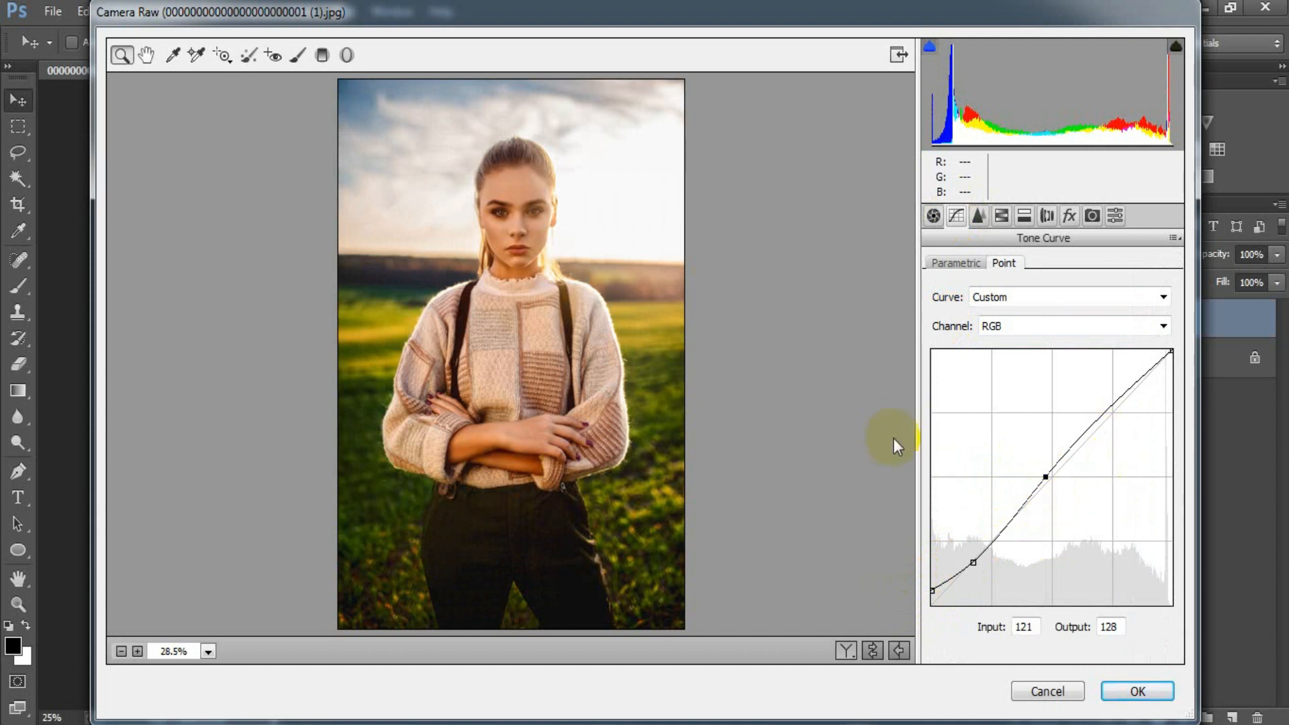
Add two points to the Red channel's tone curve, at input 62, output 62 and at input 130, output 129
left_click(1029, 327)
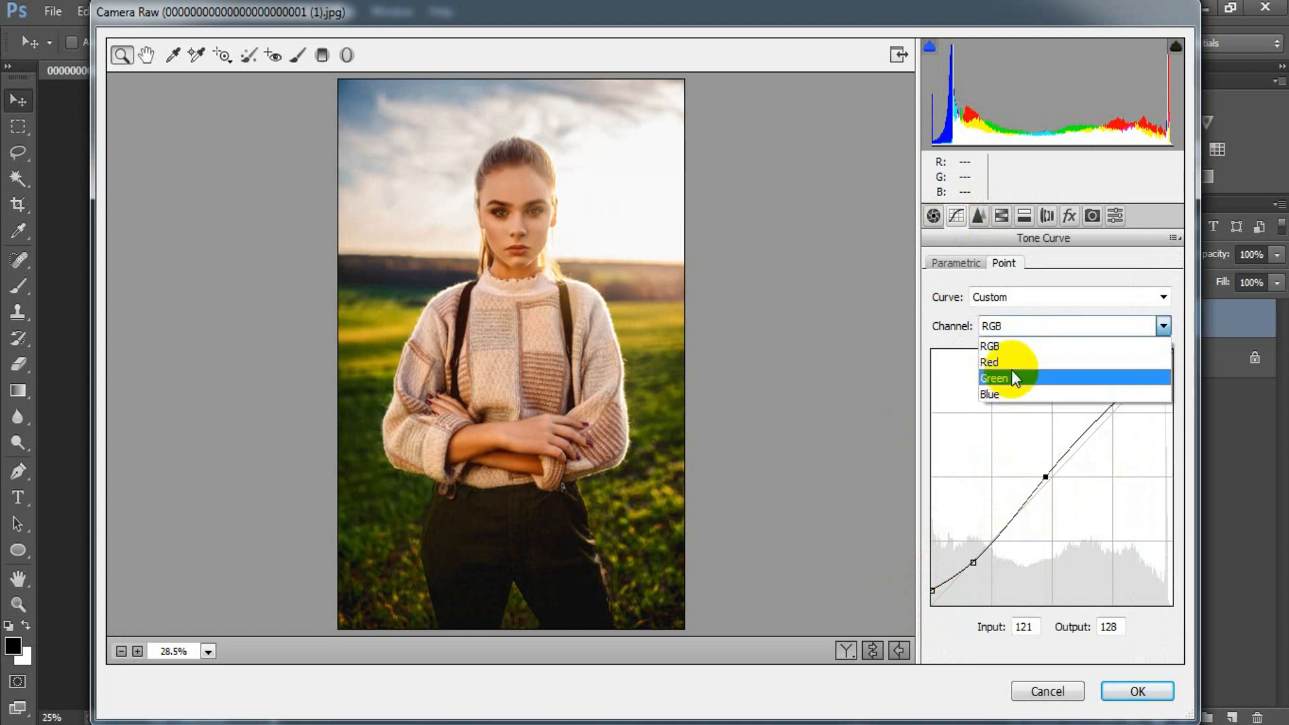
left_click(1013, 364)
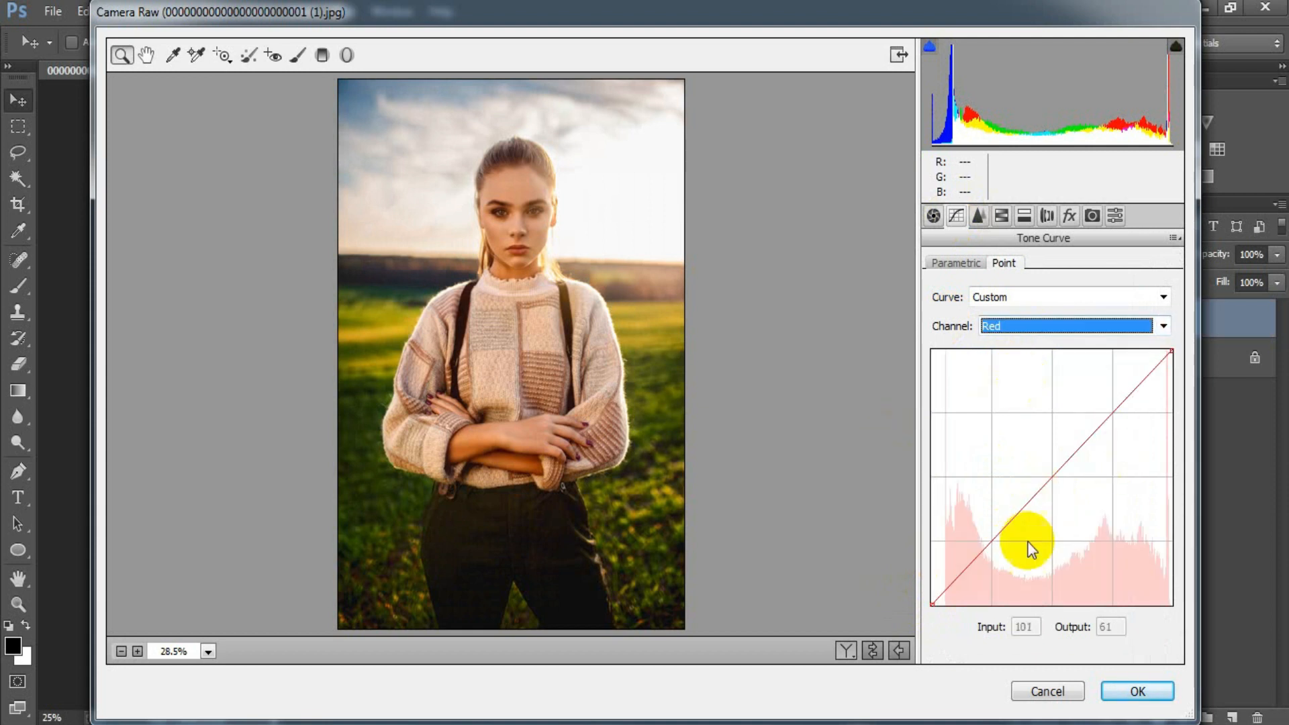
left_click(989, 542)
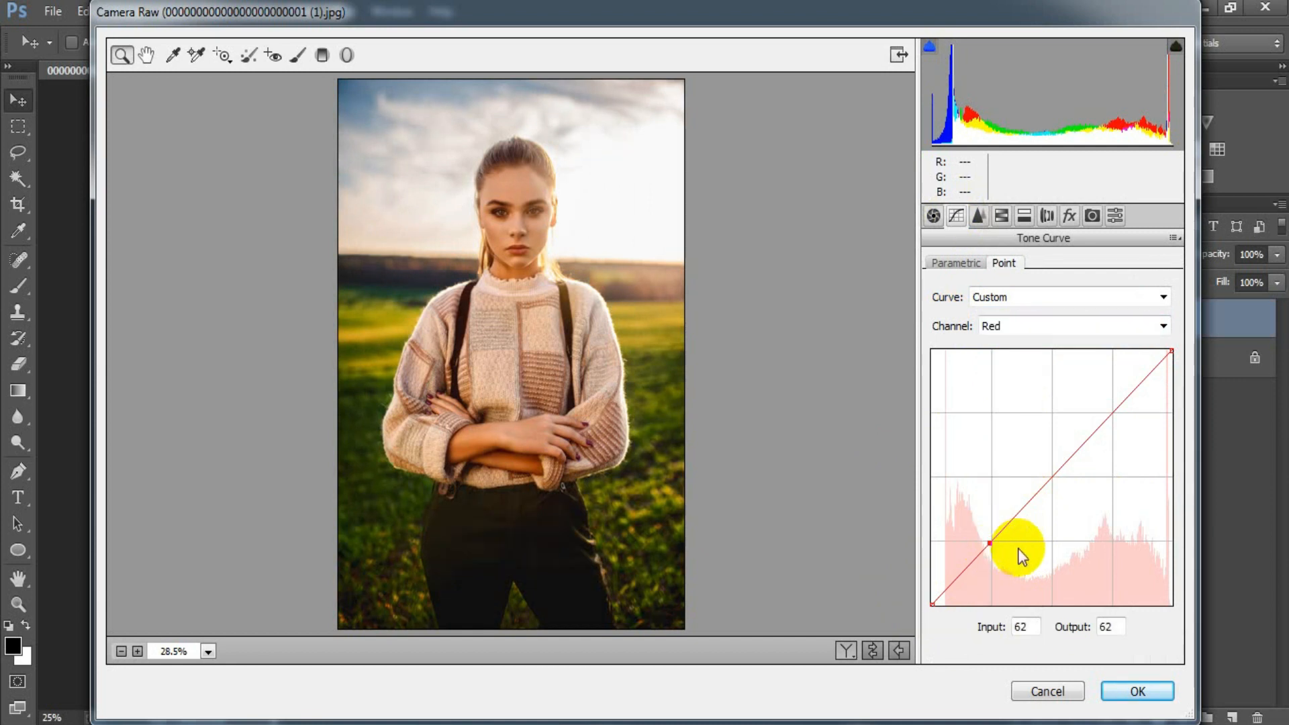
left_click(1054, 476)
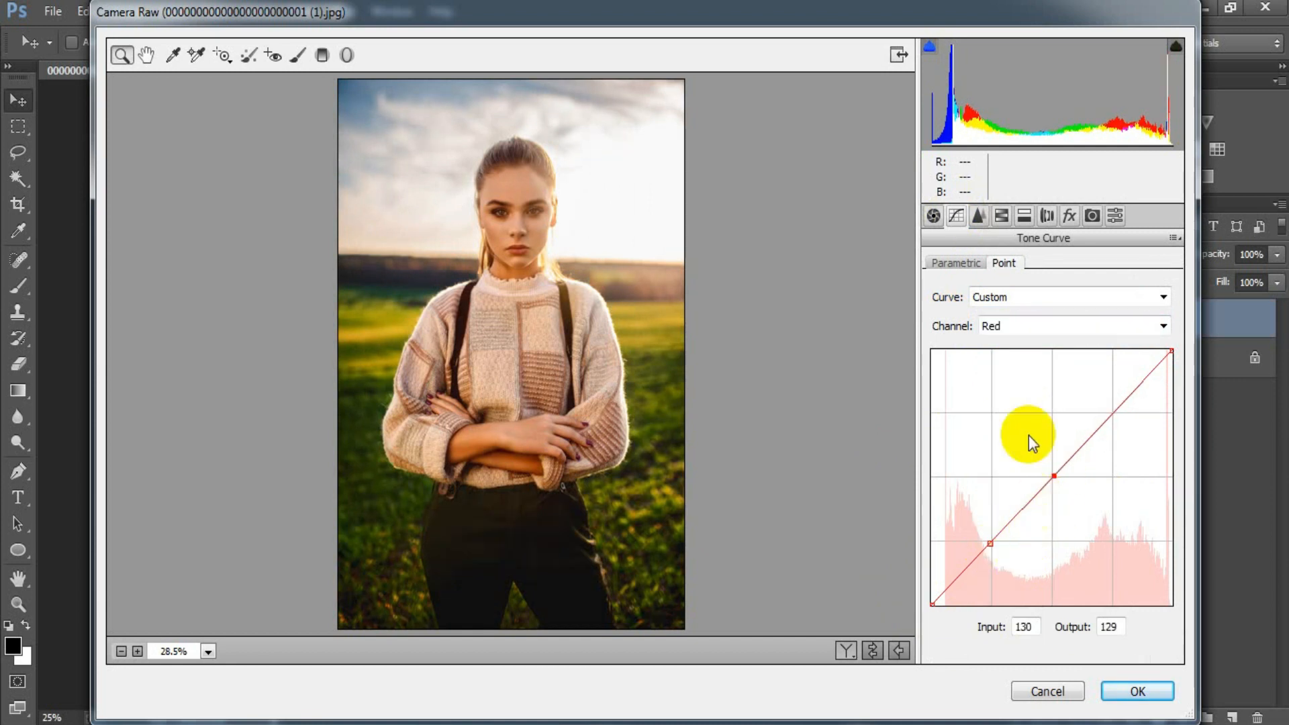
Set the Luminance noise reduction to 20 in the Detail settings
left_click(979, 216)
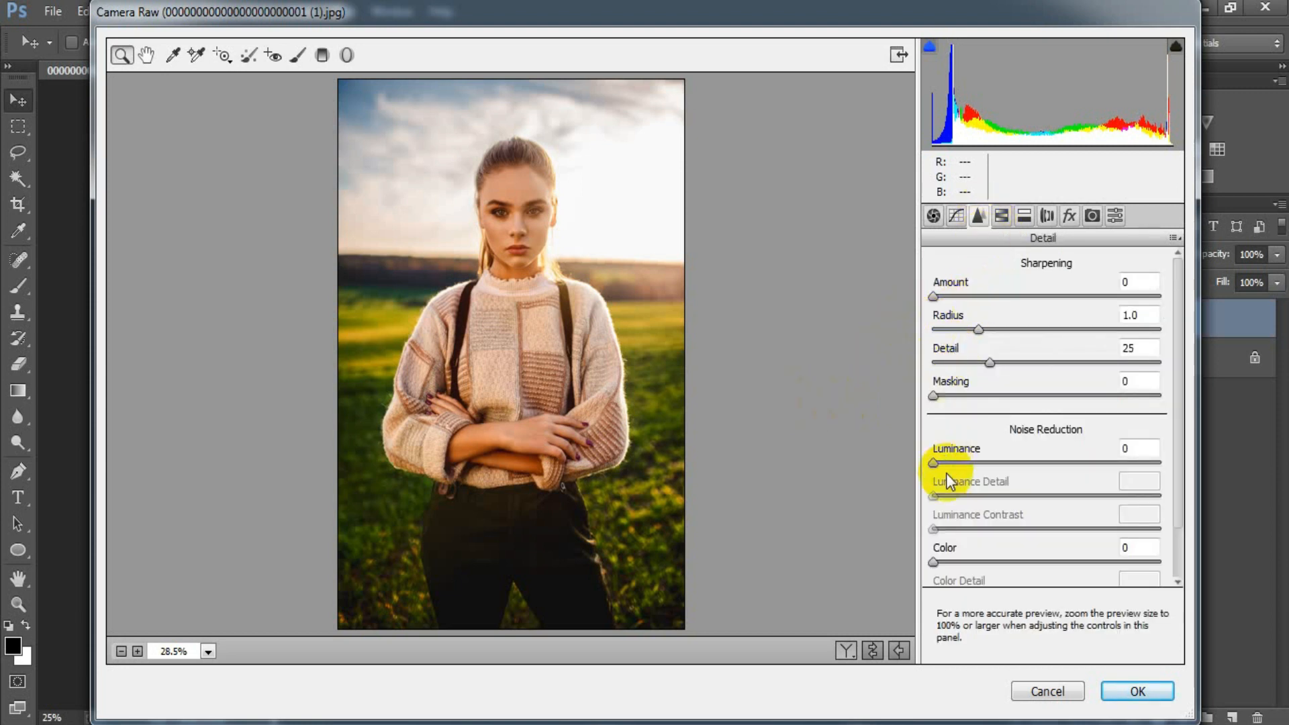
left_click_drag(941, 470, 982, 477)
left_click(1149, 445)
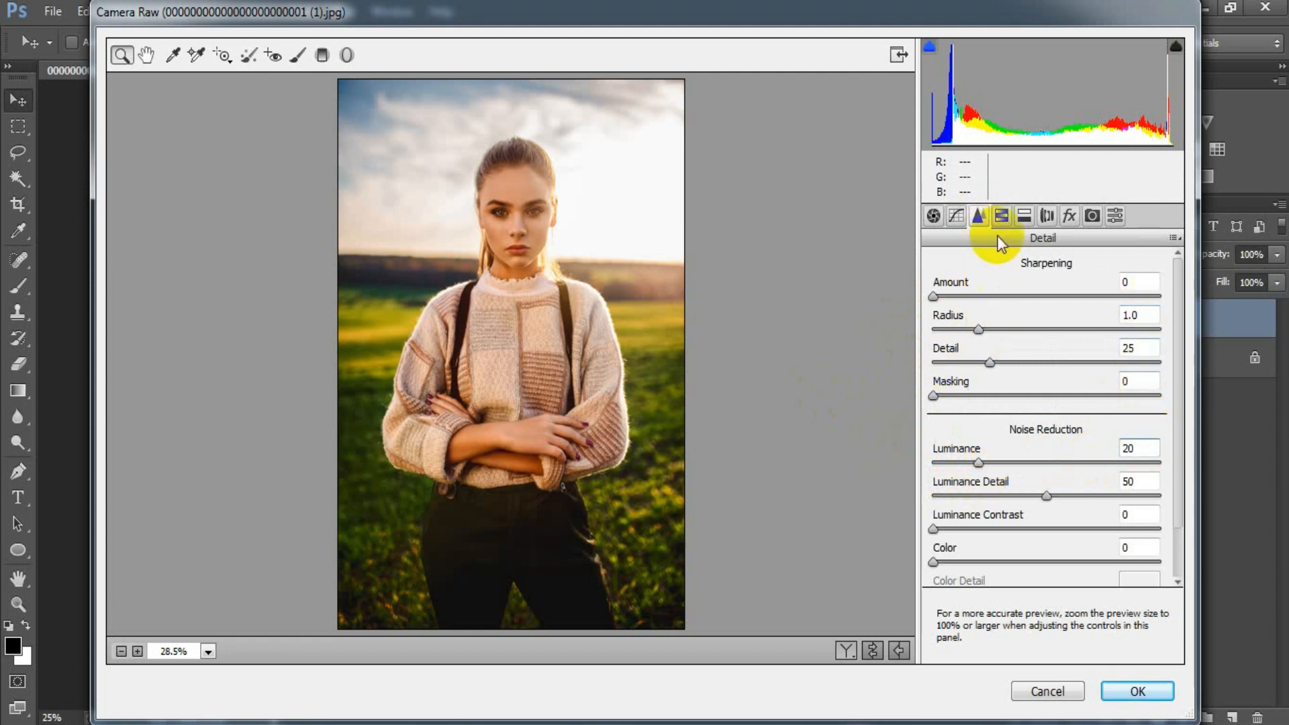
Set the HSL Hue of Reds to +21 and Oranges to +9
left_click(1000, 216)
left_click(945, 294)
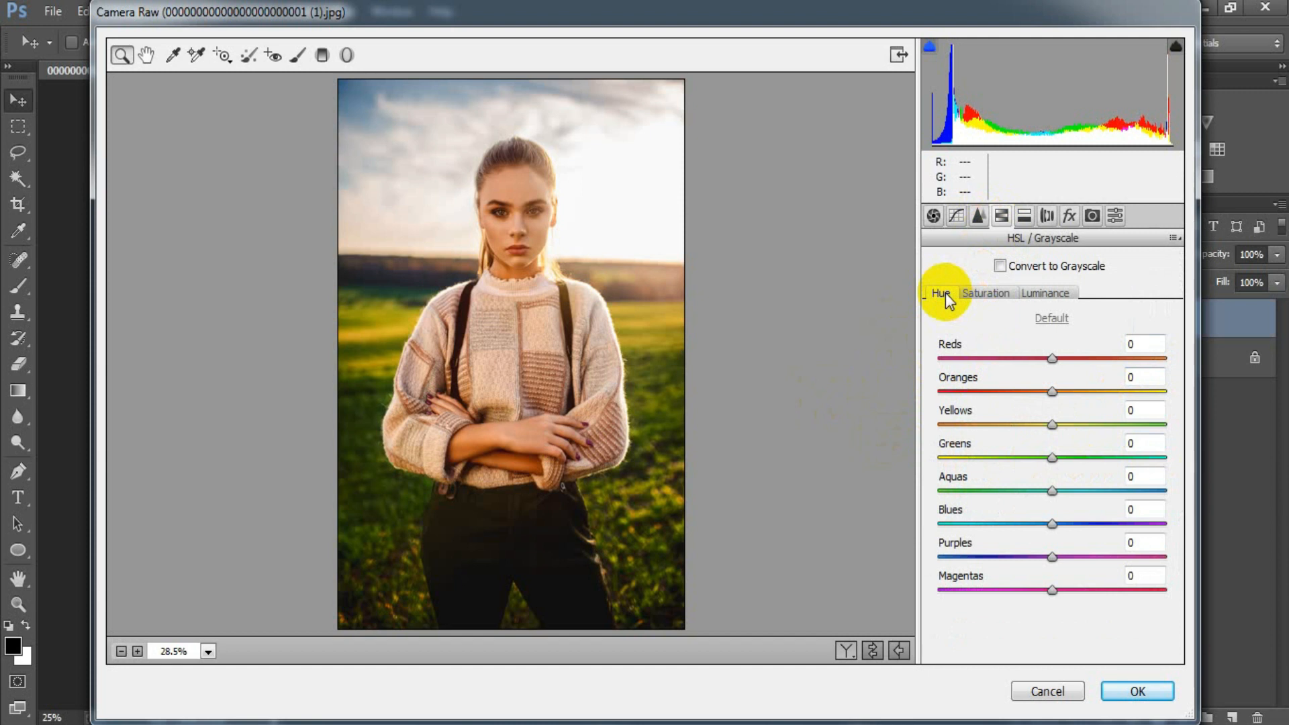
left_click_drag(1052, 358, 1062, 395)
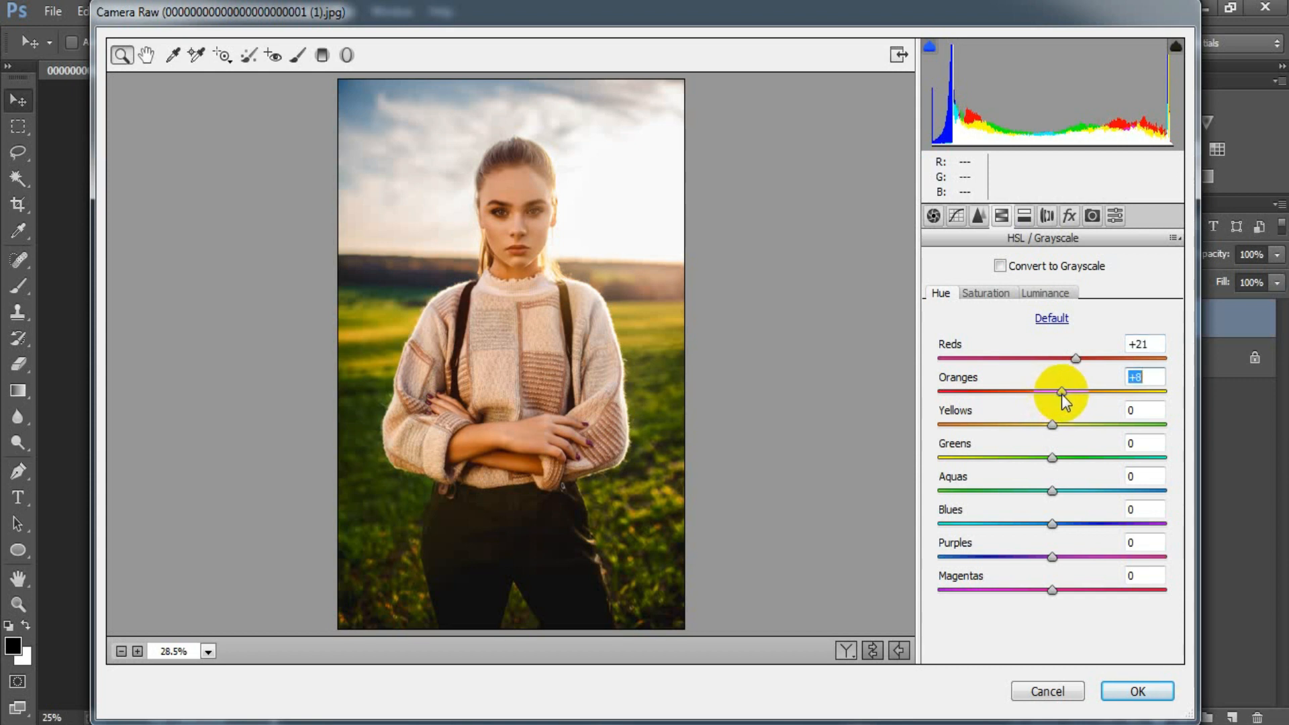
left_click_drag(1063, 400, 1067, 402)
left_click_drag(1064, 396, 1065, 406)
key("BackSpace")
type("9")
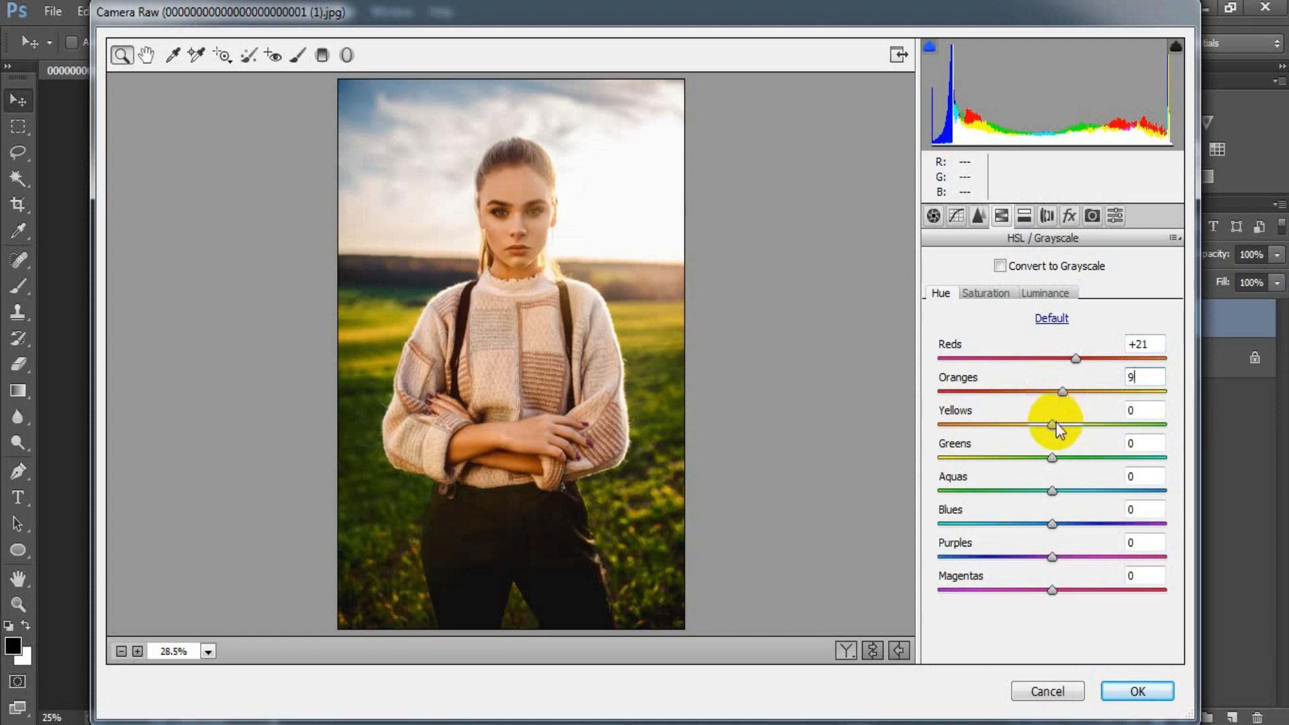
Set the HSL Hue of Yellows to -7, Greens to +11, Blues to -41 and Purples to -54
left_click_drag(1055, 423, 1046, 427)
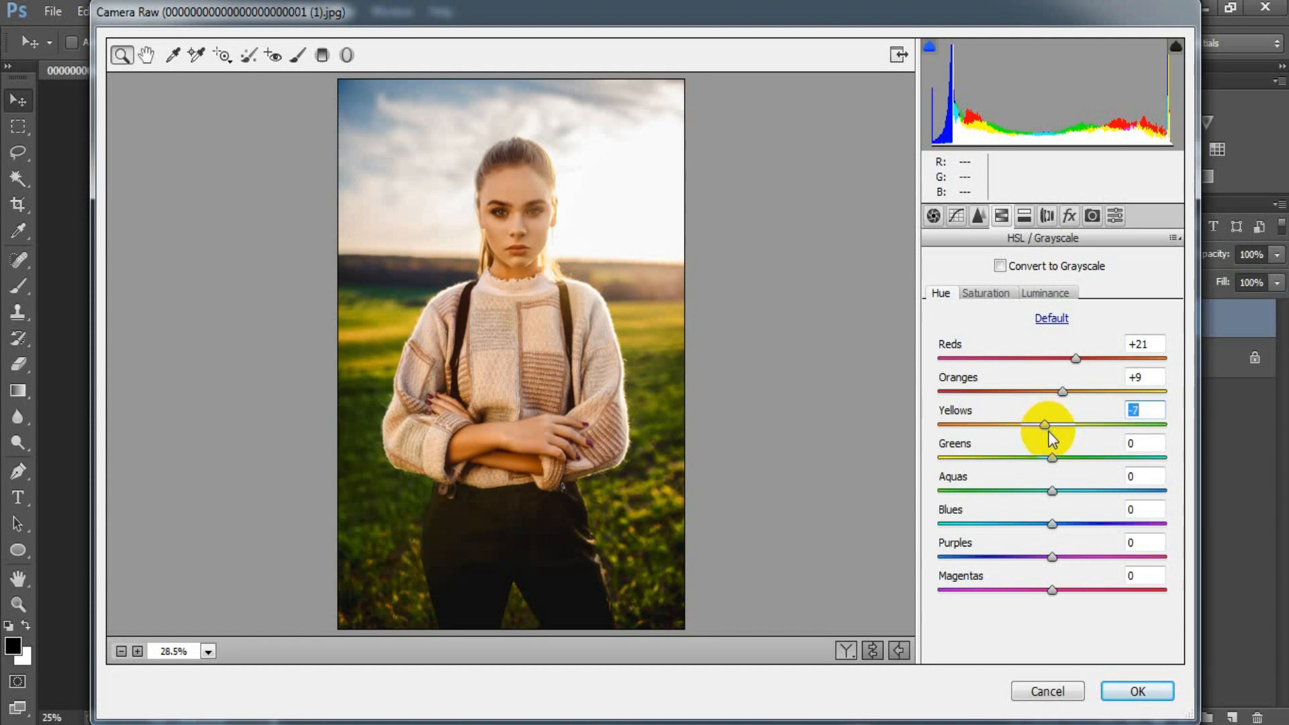
left_click_drag(1053, 458, 1065, 478)
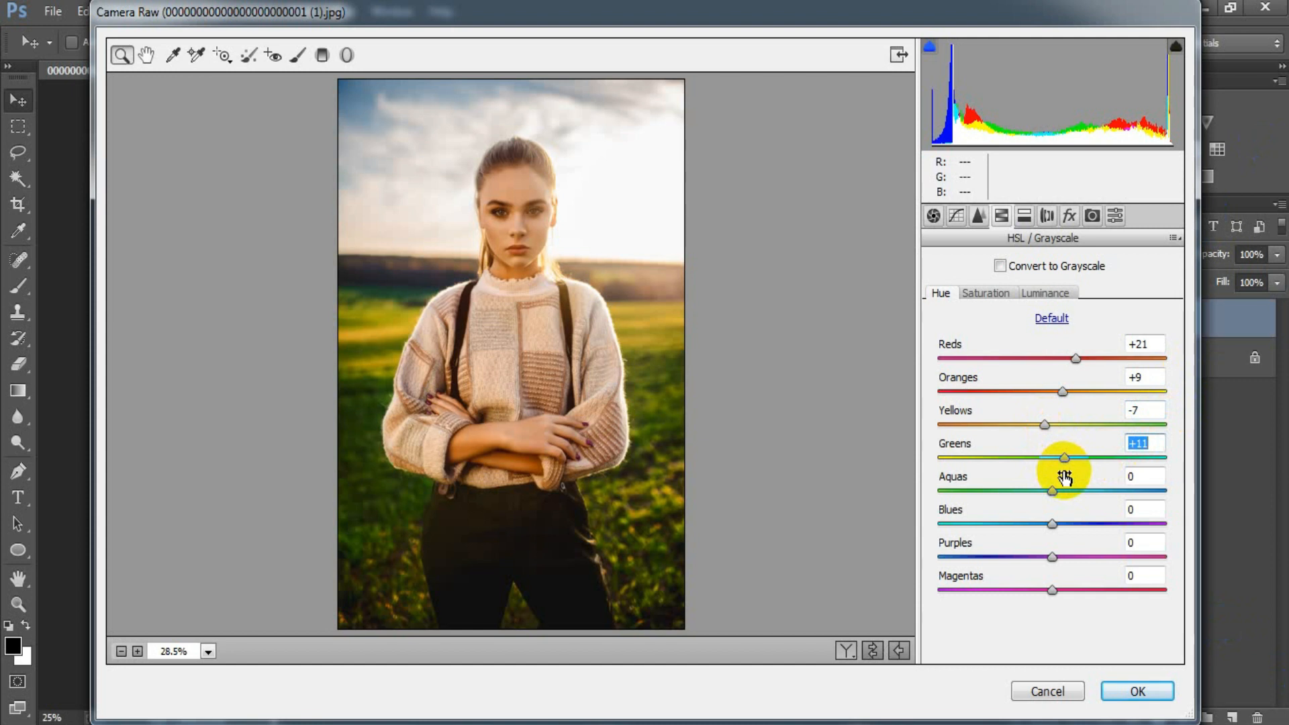
left_click_drag(1055, 525, 1007, 518)
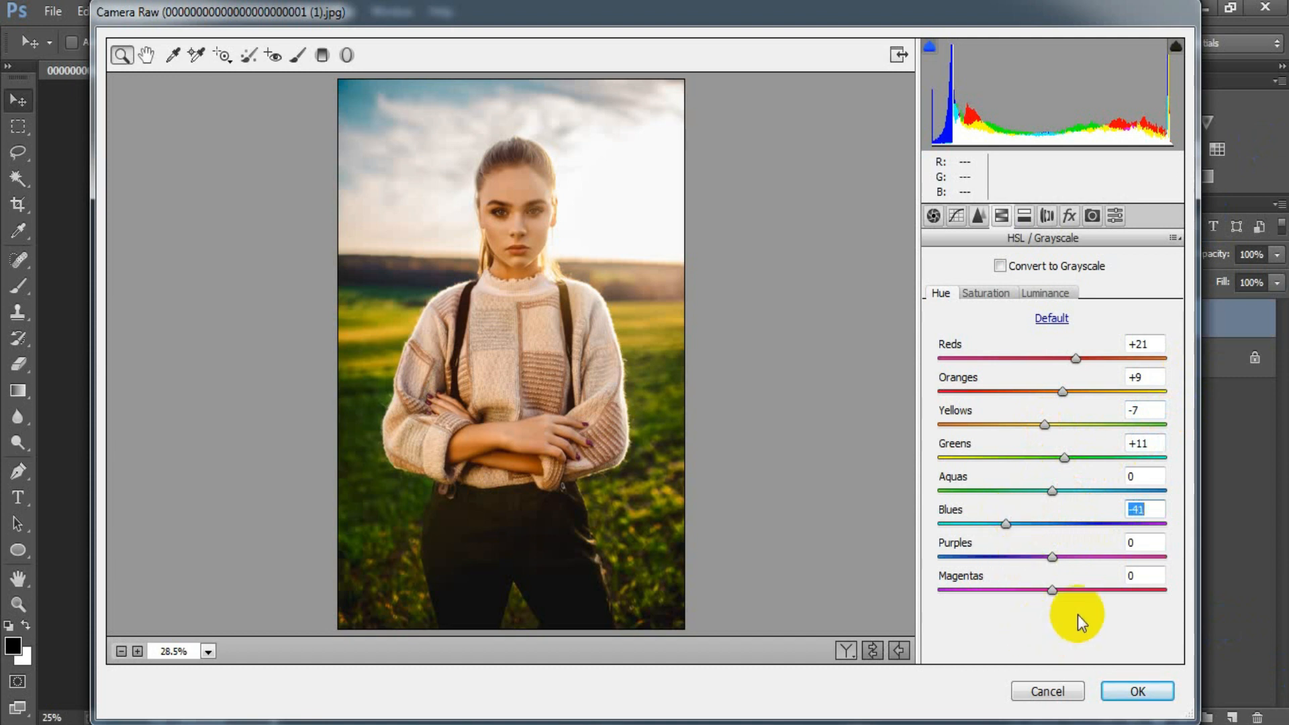
left_click_drag(1056, 557, 991, 558)
left_click(1151, 540)
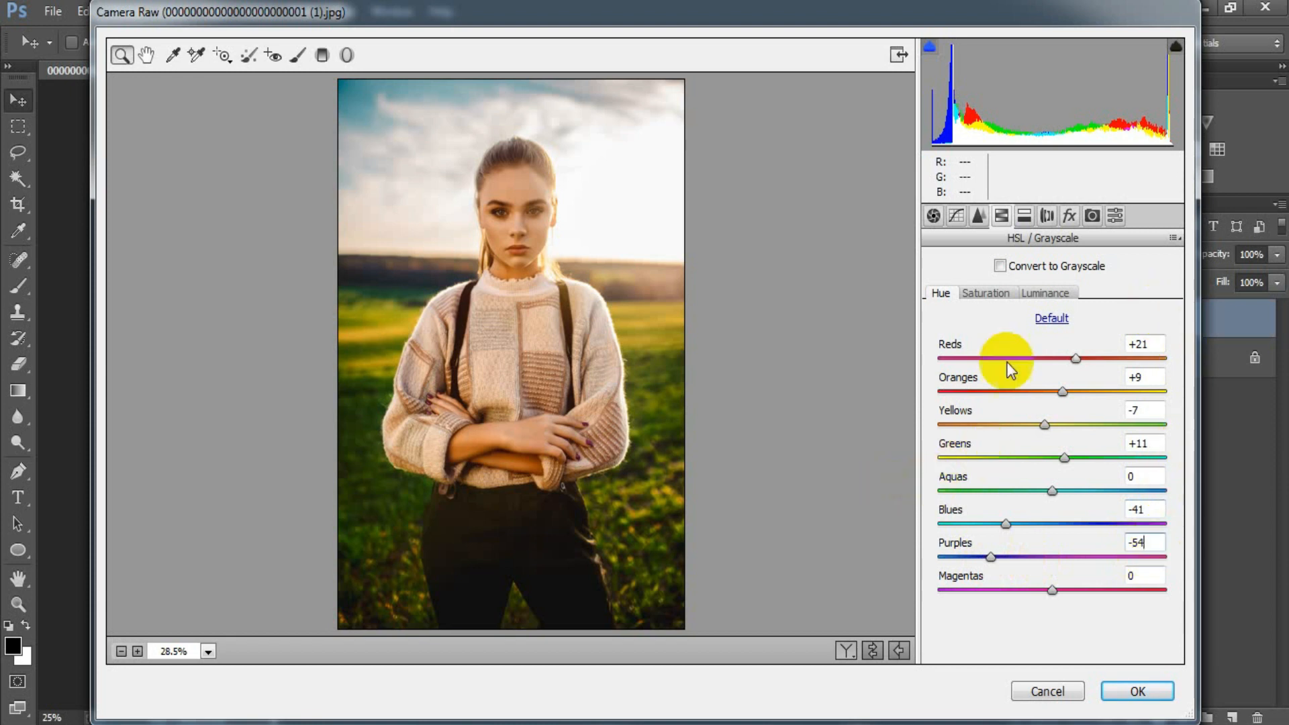
Set the HSL Saturation of Reds to -19, Oranges to -15, Yellows to -70 and Greens to -43
left_click(997, 293)
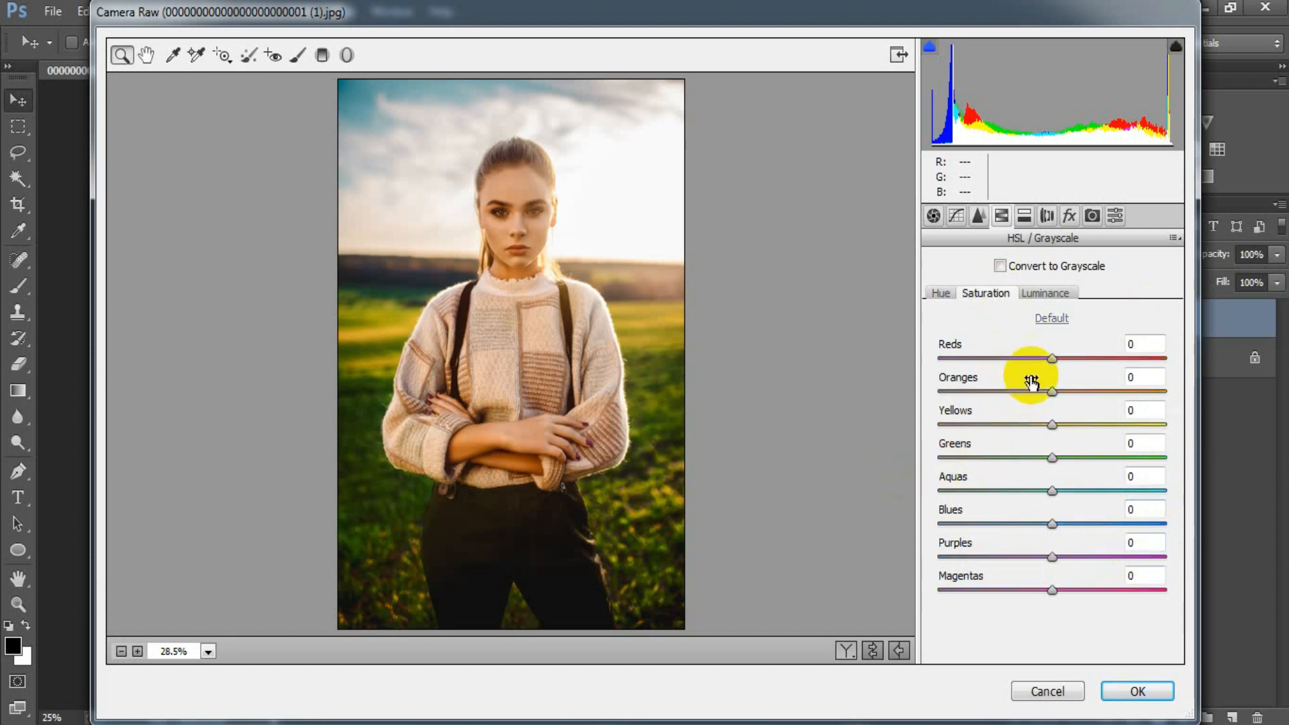
left_click_drag(1052, 359, 1041, 396)
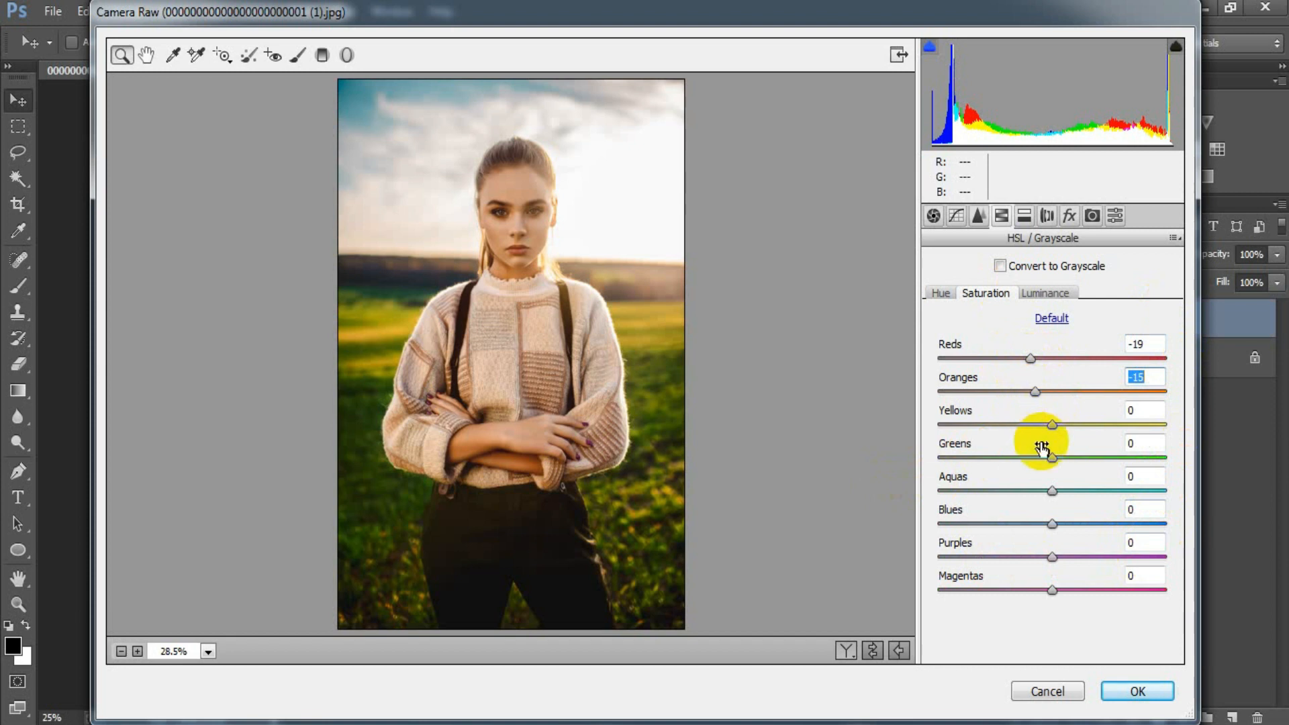
left_click_drag(1053, 425, 973, 438)
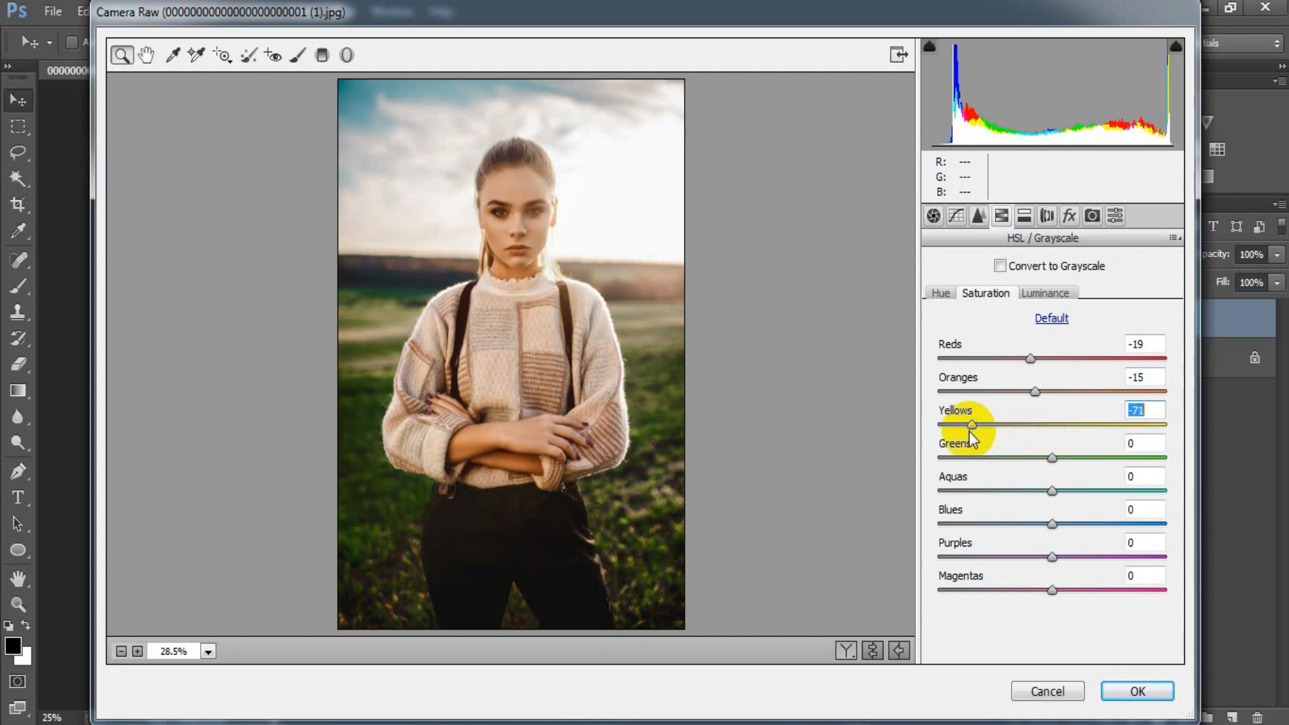
left_click_drag(970, 433, 971, 434)
left_click_drag(1052, 460, 1006, 463)
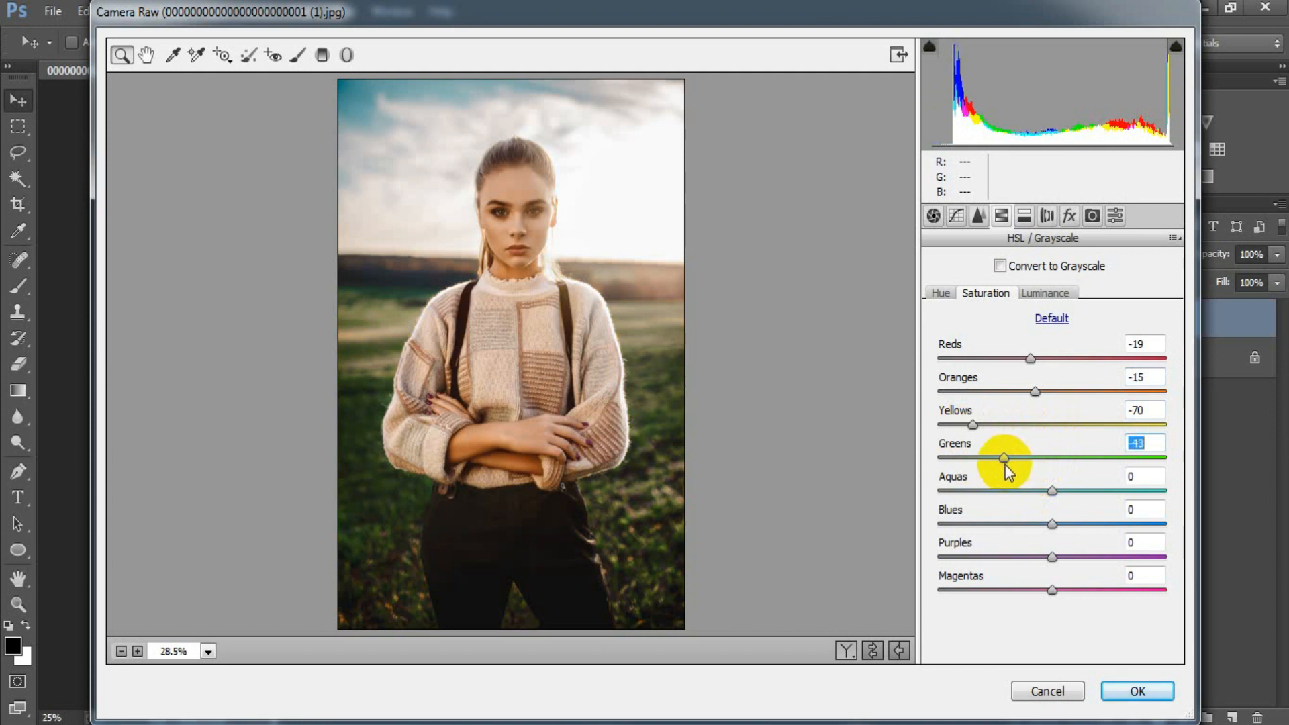
Set the HSL Saturation of Aquas to -86, Blues to -94 and Purples to -66
left_click_drag(1053, 493, 955, 494)
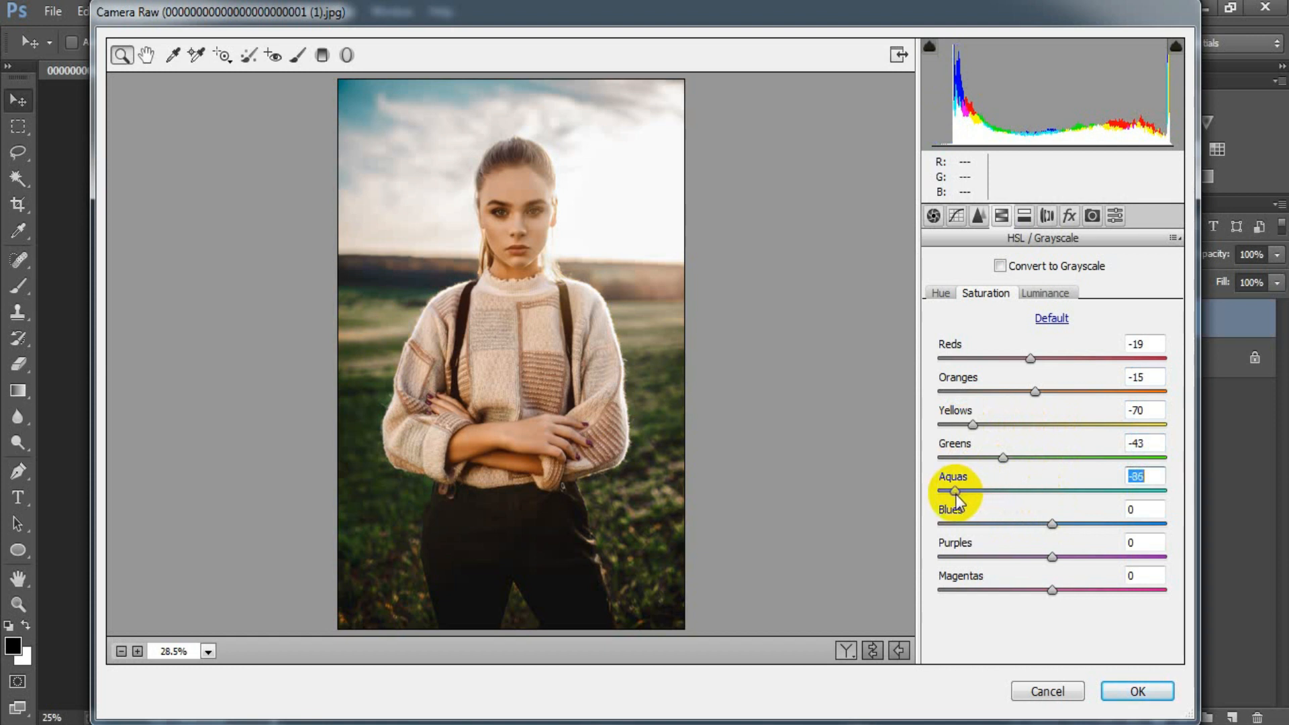
left_click_drag(1051, 524, 958, 522)
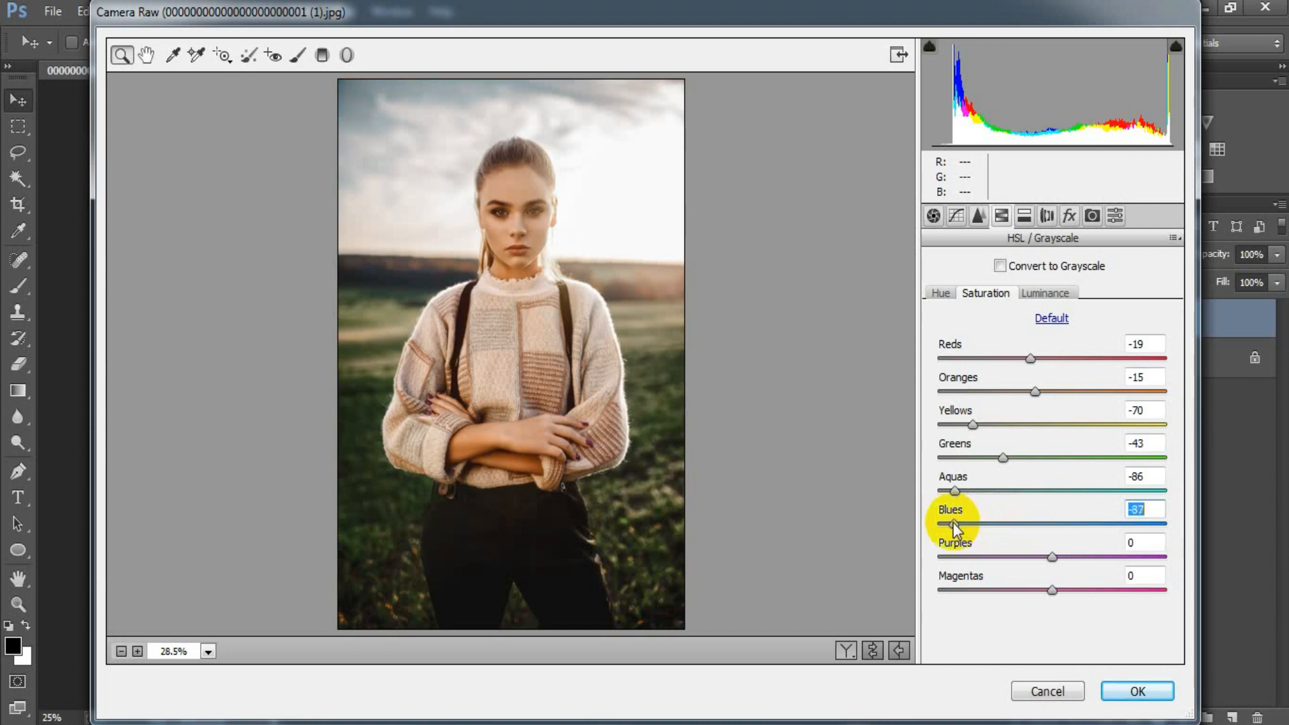
left_click_drag(943, 522, 946, 525)
left_click_drag(1052, 557, 979, 563)
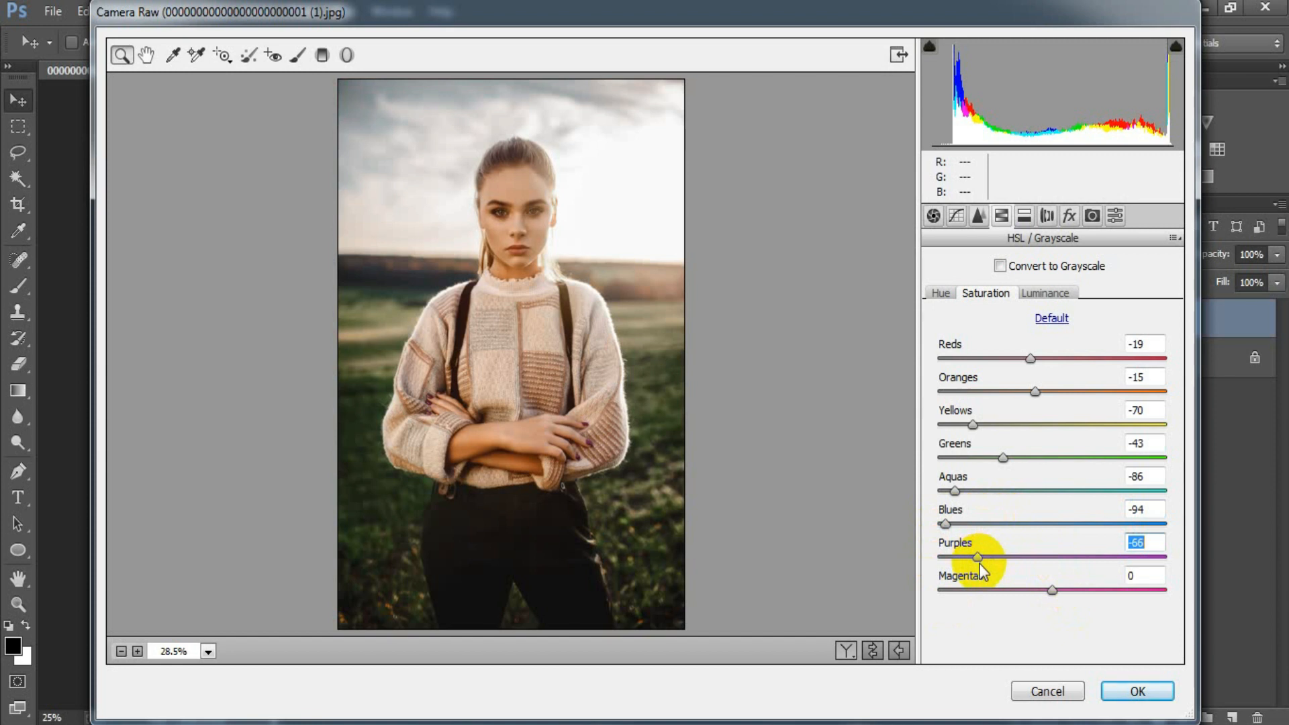
left_click(1149, 542)
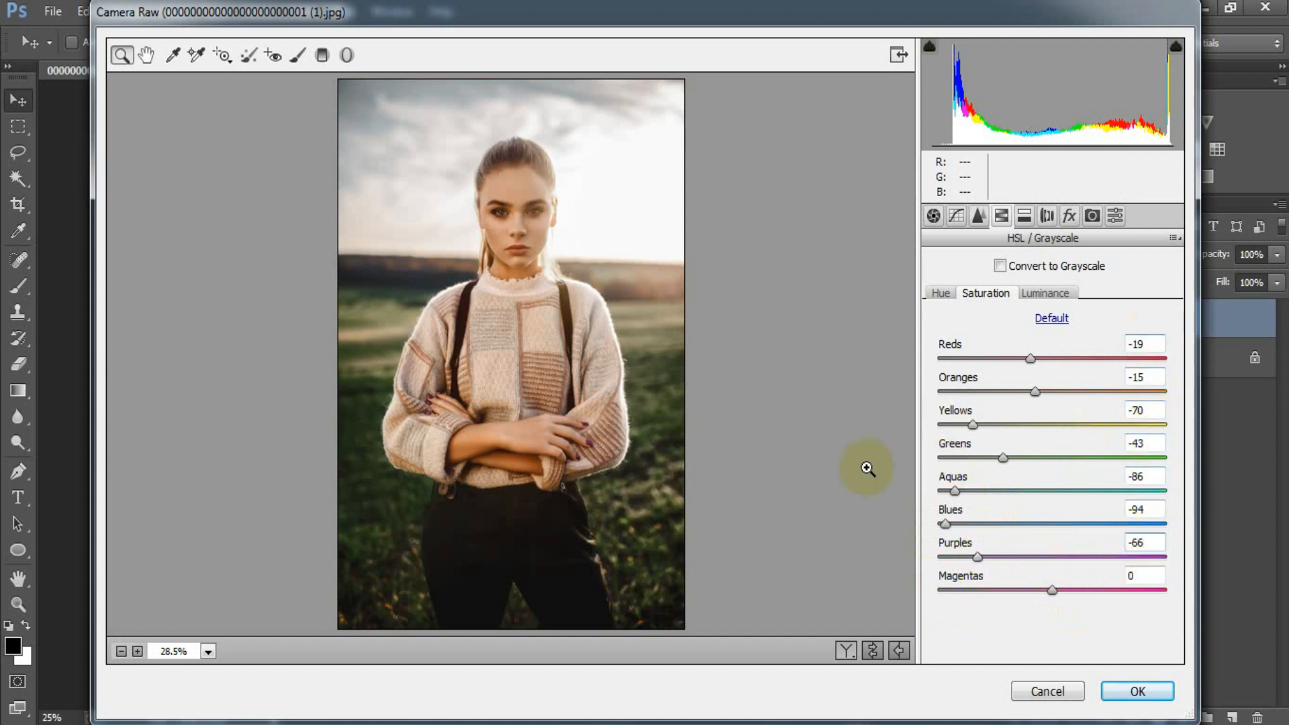
Set the HSL Luminance of Oranges to +13, Yellows to +18 and Greens to -20
left_click(1044, 292)
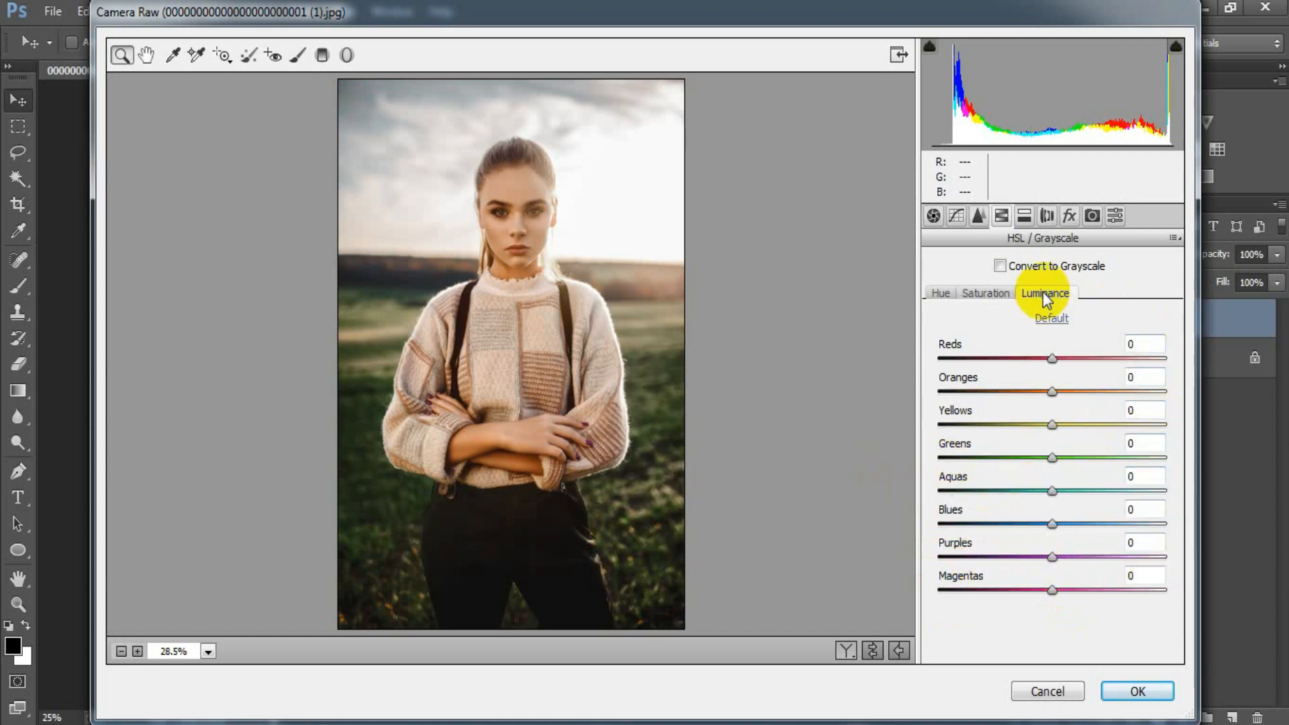
left_click_drag(1053, 394, 1073, 430)
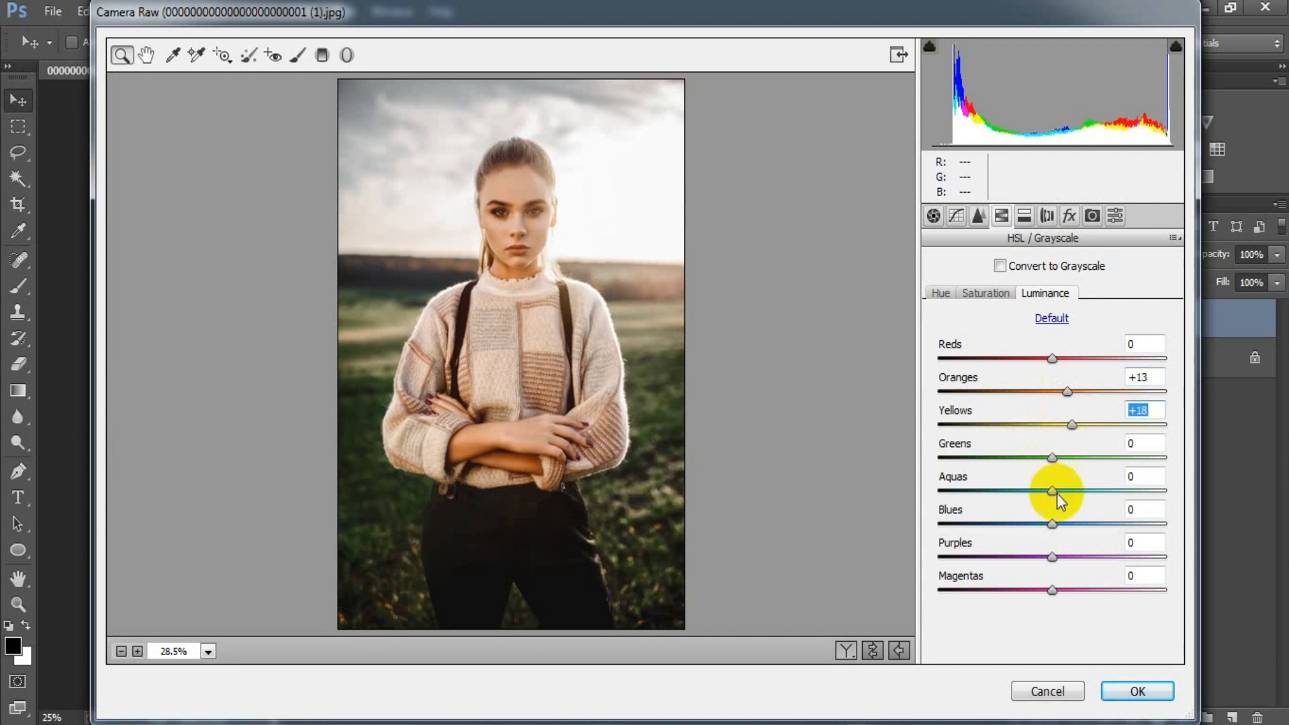
left_click_drag(1052, 458, 1030, 462)
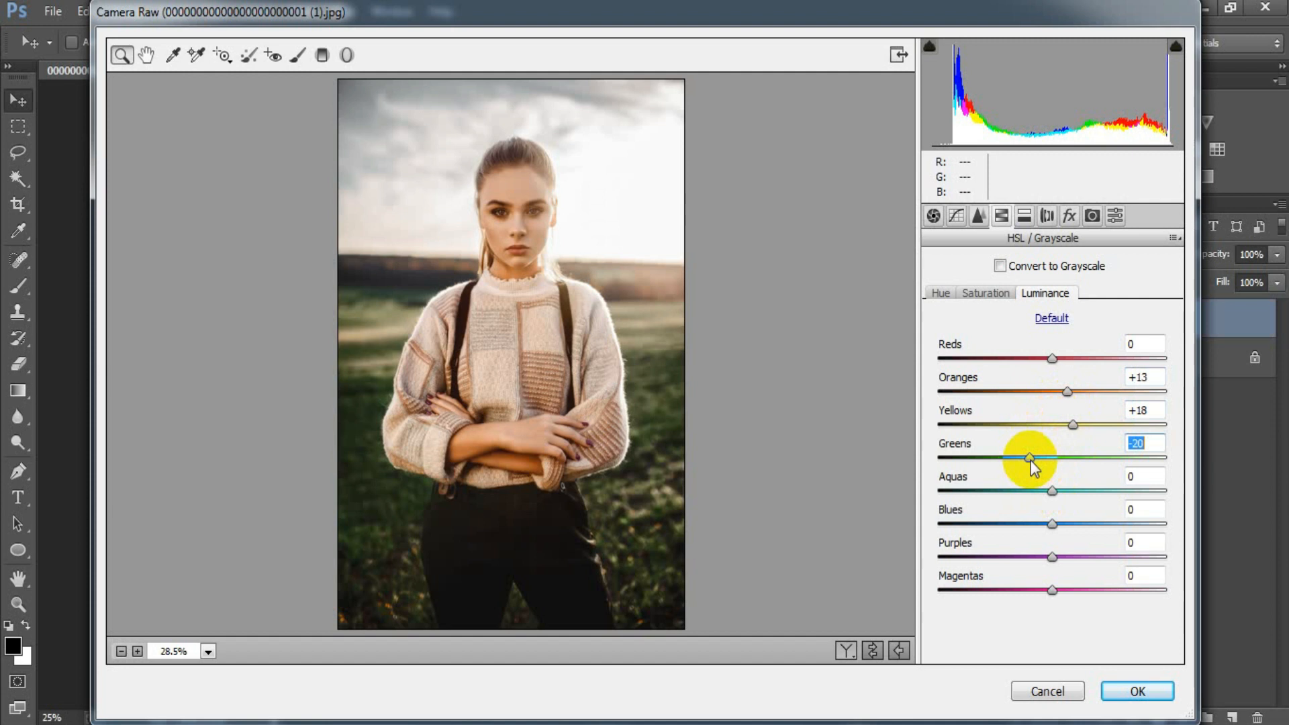
Set the HSL Luminance of Aquas to -19 and Blues to -20
left_click_drag(1052, 492, 1032, 492)
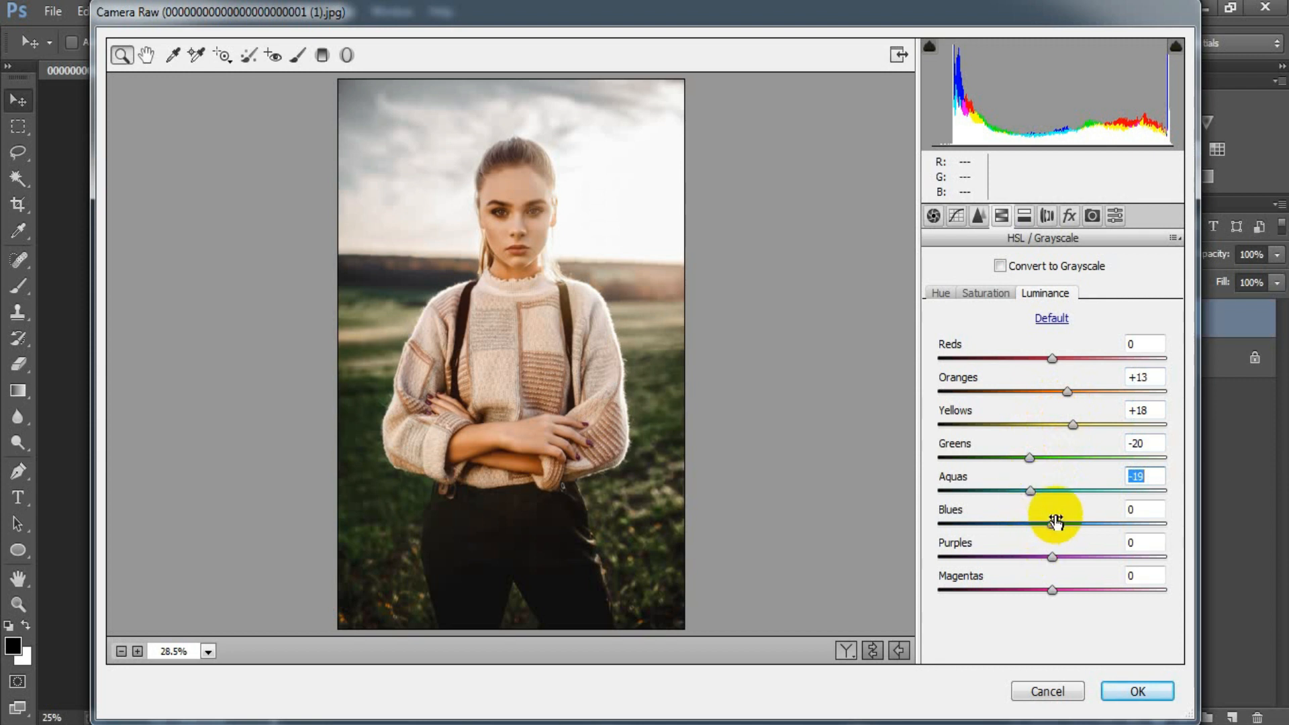
left_click_drag(1053, 523, 1036, 524)
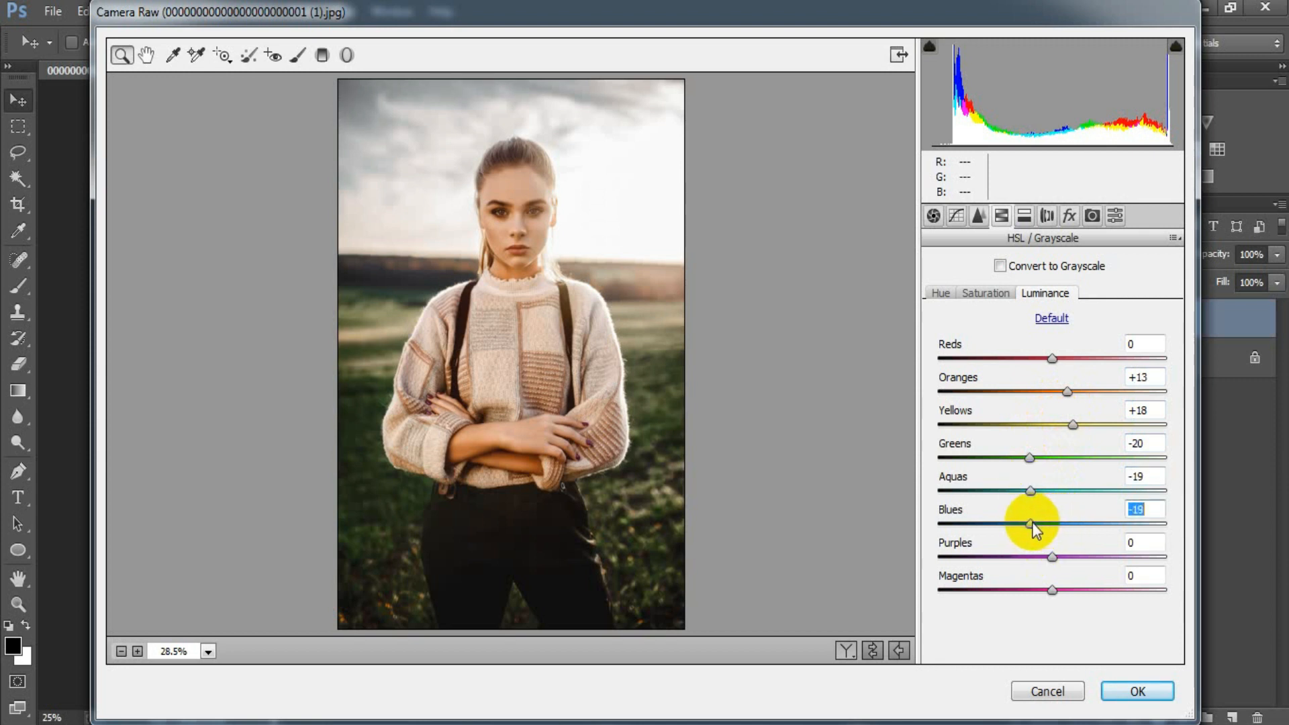
left_click_drag(1032, 523, 1031, 523)
left_click(1156, 507)
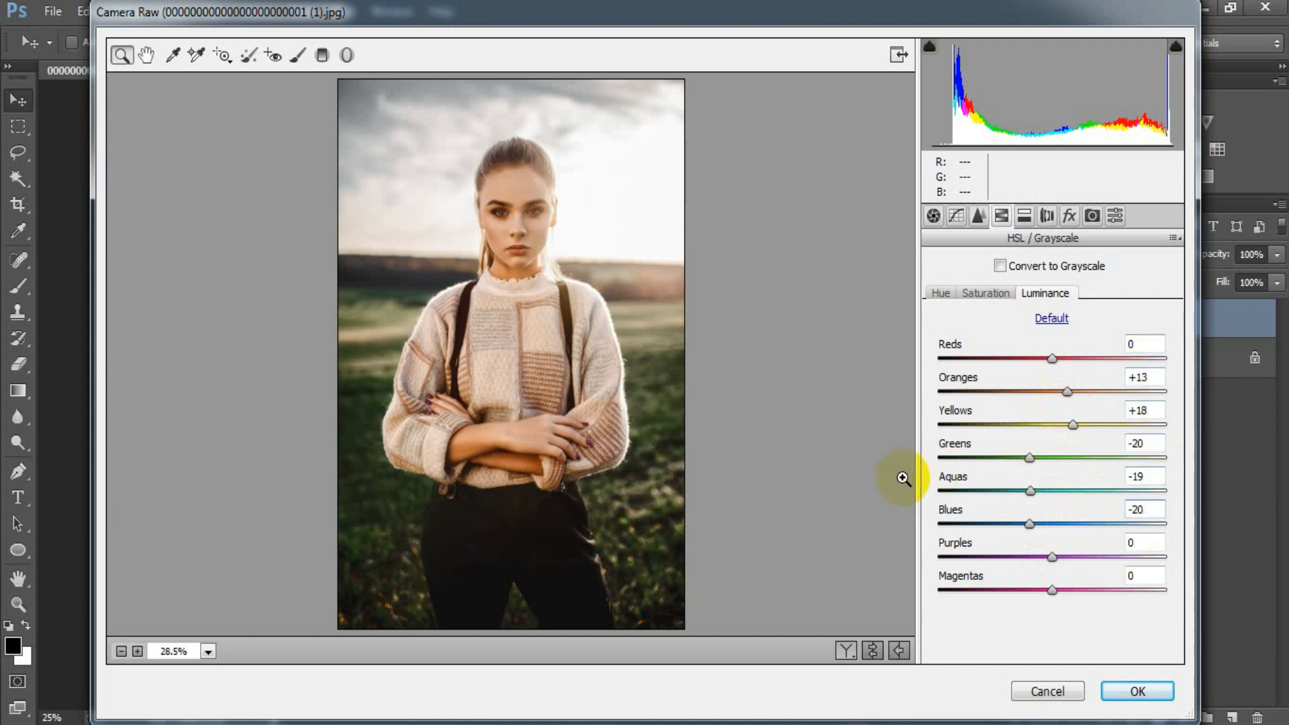
Set the Split Toning Highlights to Hue 21 and Saturation 5, with the Balance at +100
left_click(1025, 221)
left_click_drag(938, 296, 954, 296)
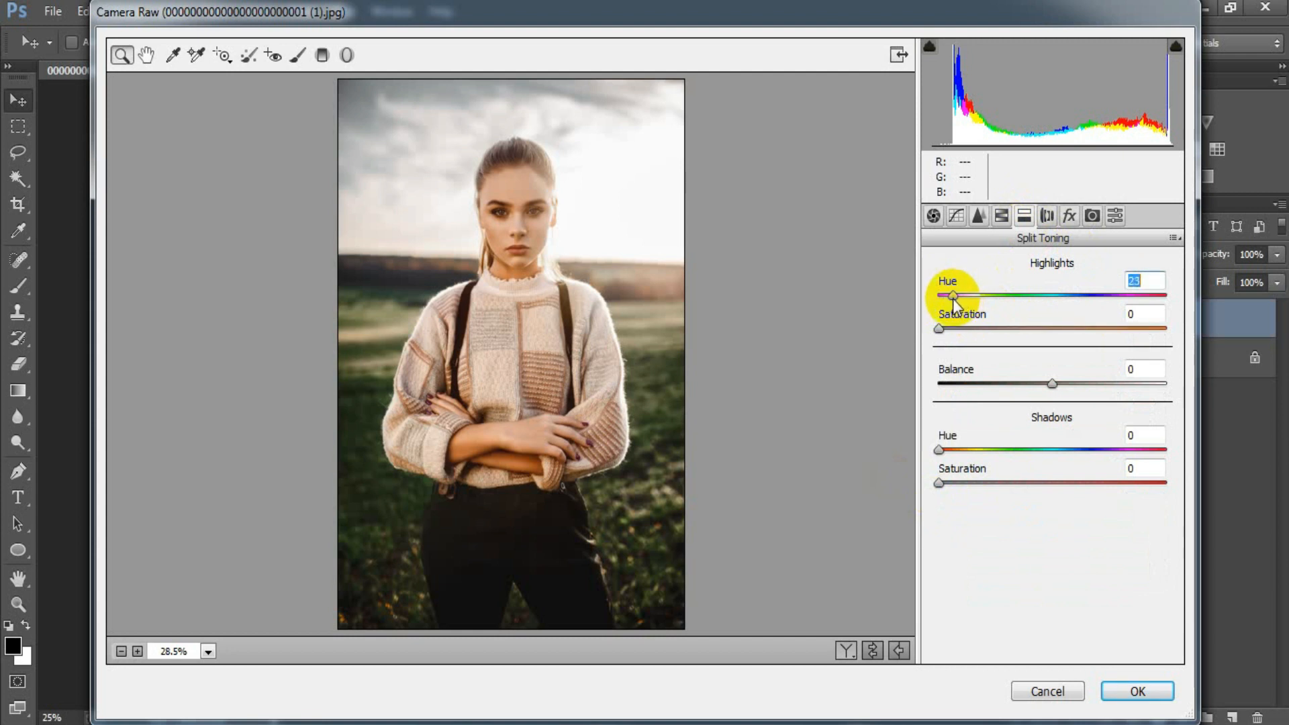
left_click_drag(943, 332, 952, 333)
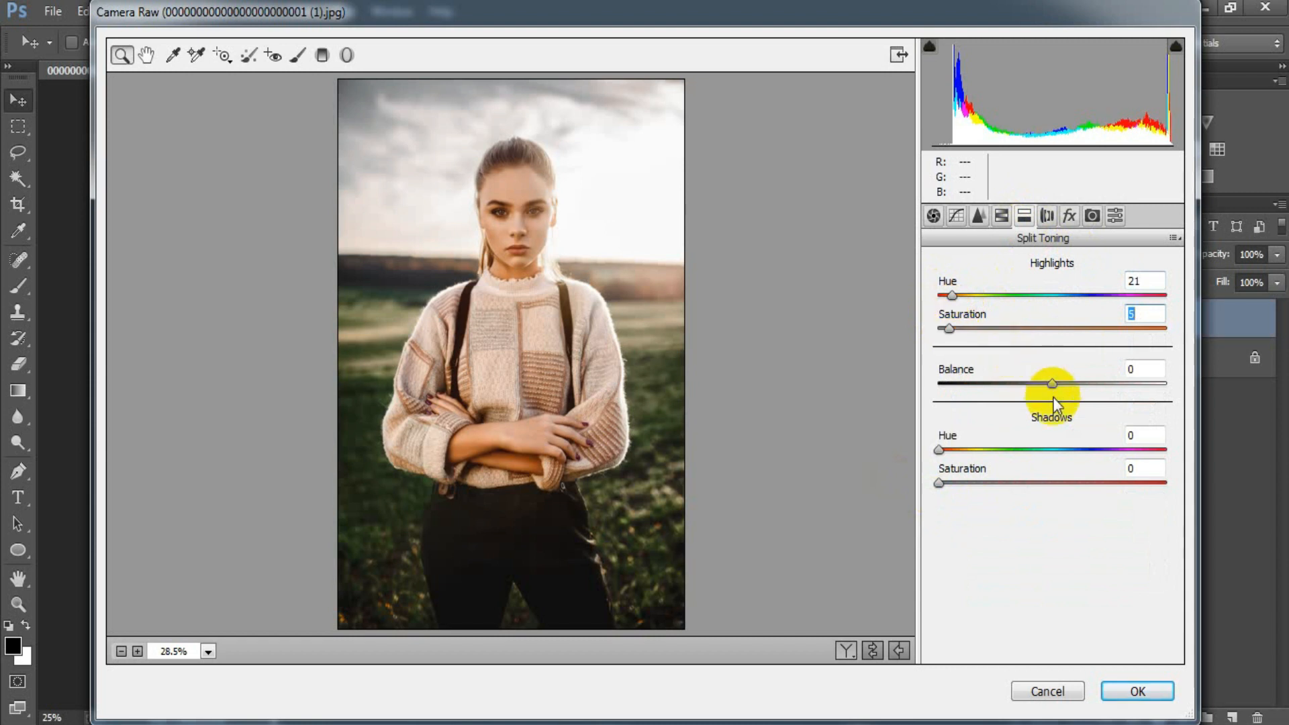
left_click_drag(1051, 384, 1178, 384)
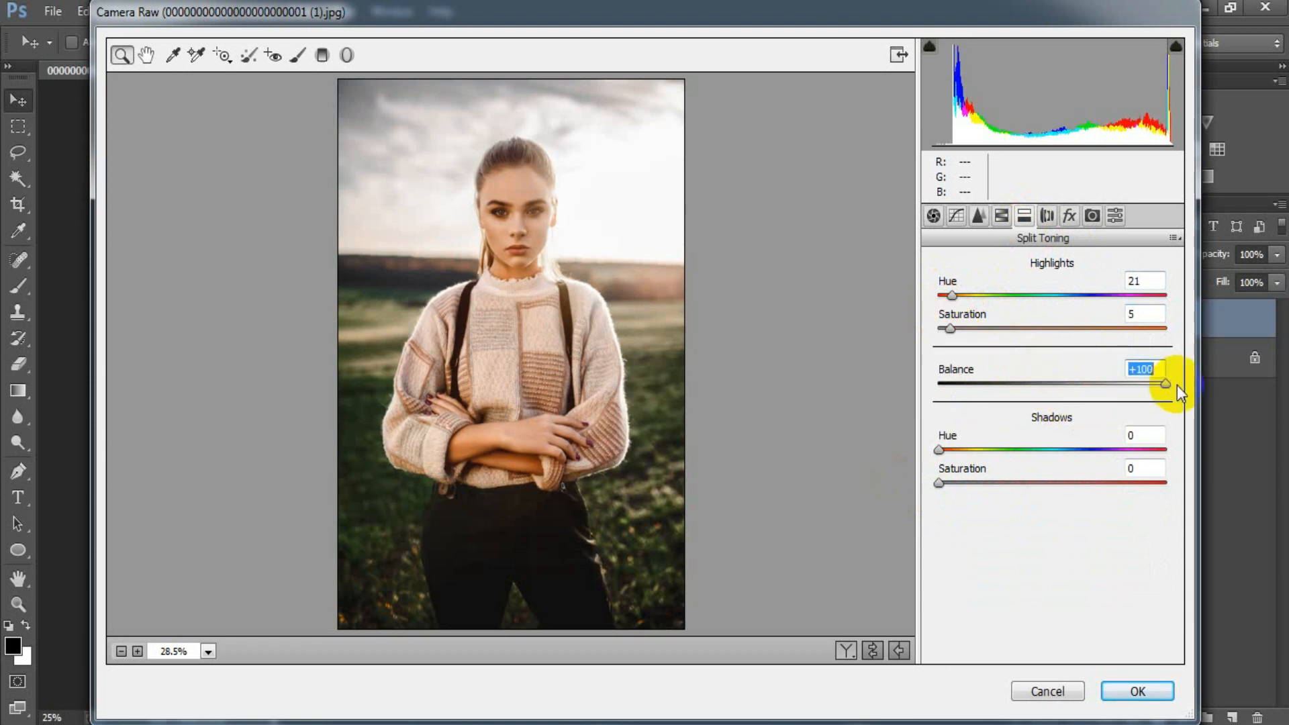
Set the Split Toning Shadows to Hue 192 and Saturation 20
left_click(940, 451)
left_click_drag(940, 451, 1061, 452)
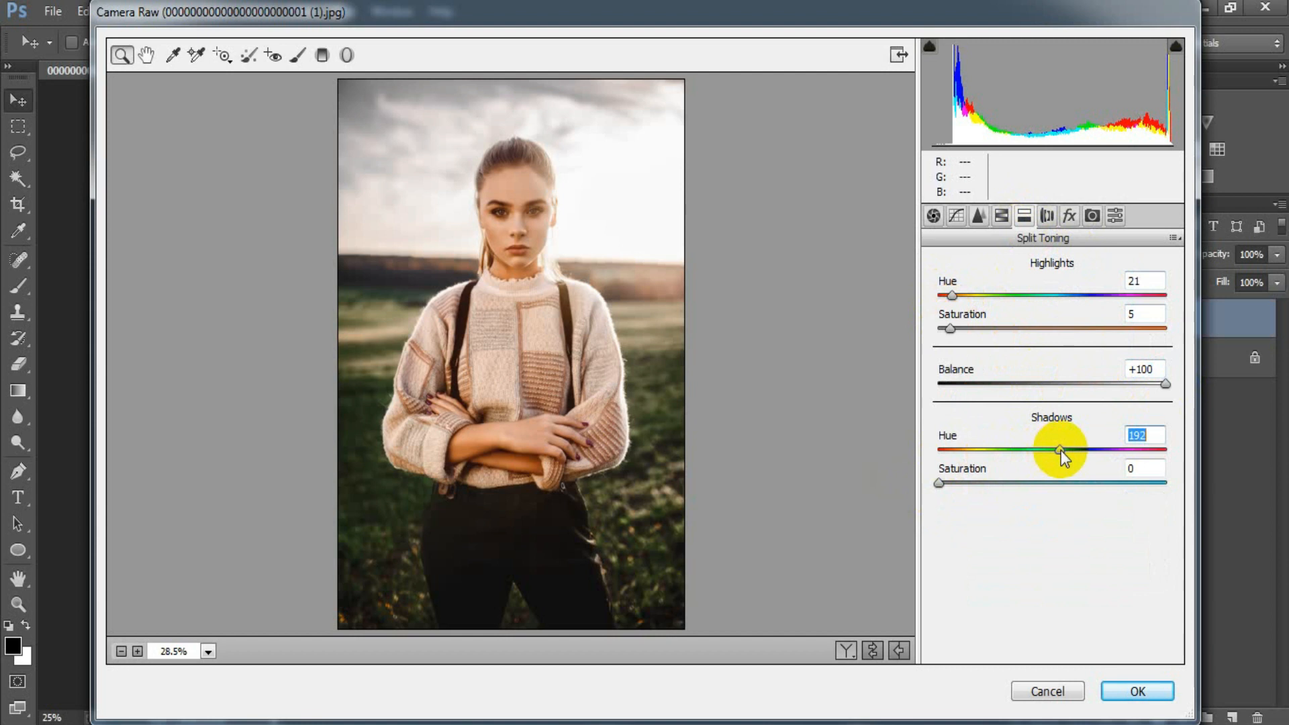
left_click_drag(1061, 451, 1059, 453)
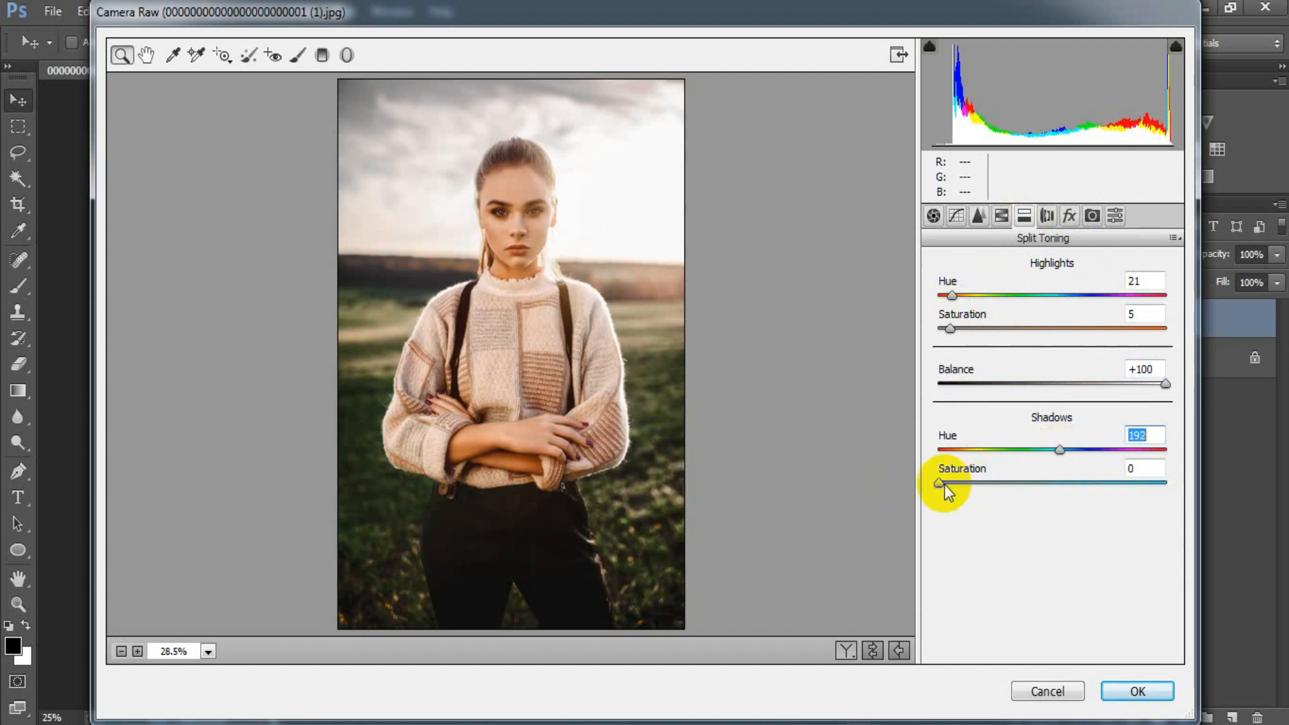
left_click_drag(945, 487, 989, 490)
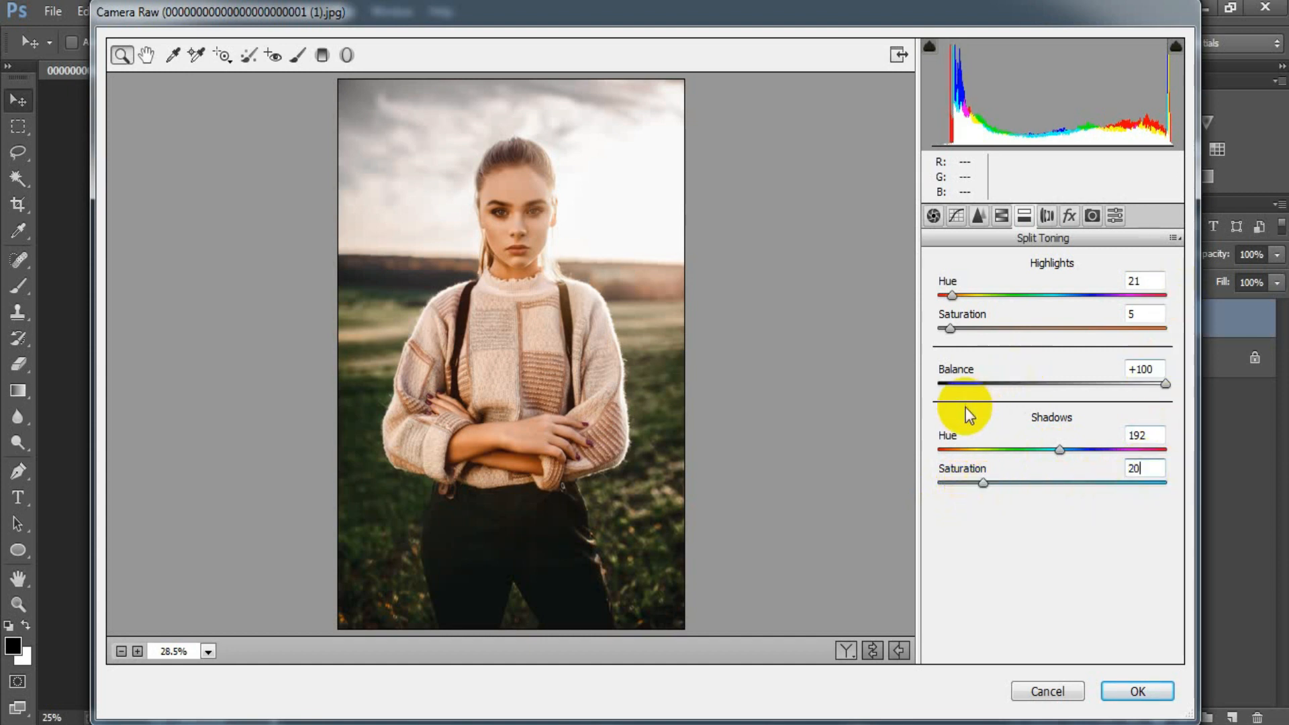
Add grain with an Amount of 10 and a Highlight Priority post-crop vignette with an Amount of -10
left_click(1067, 218)
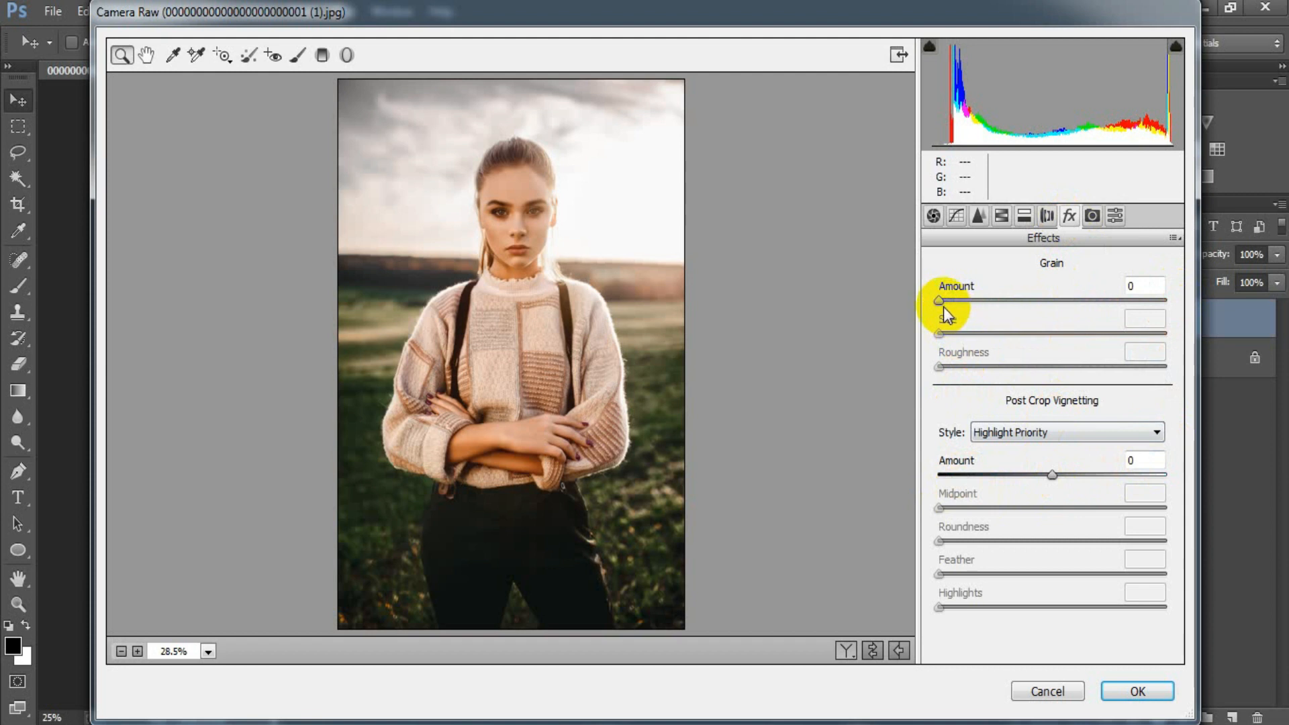
left_click_drag(944, 307, 961, 312)
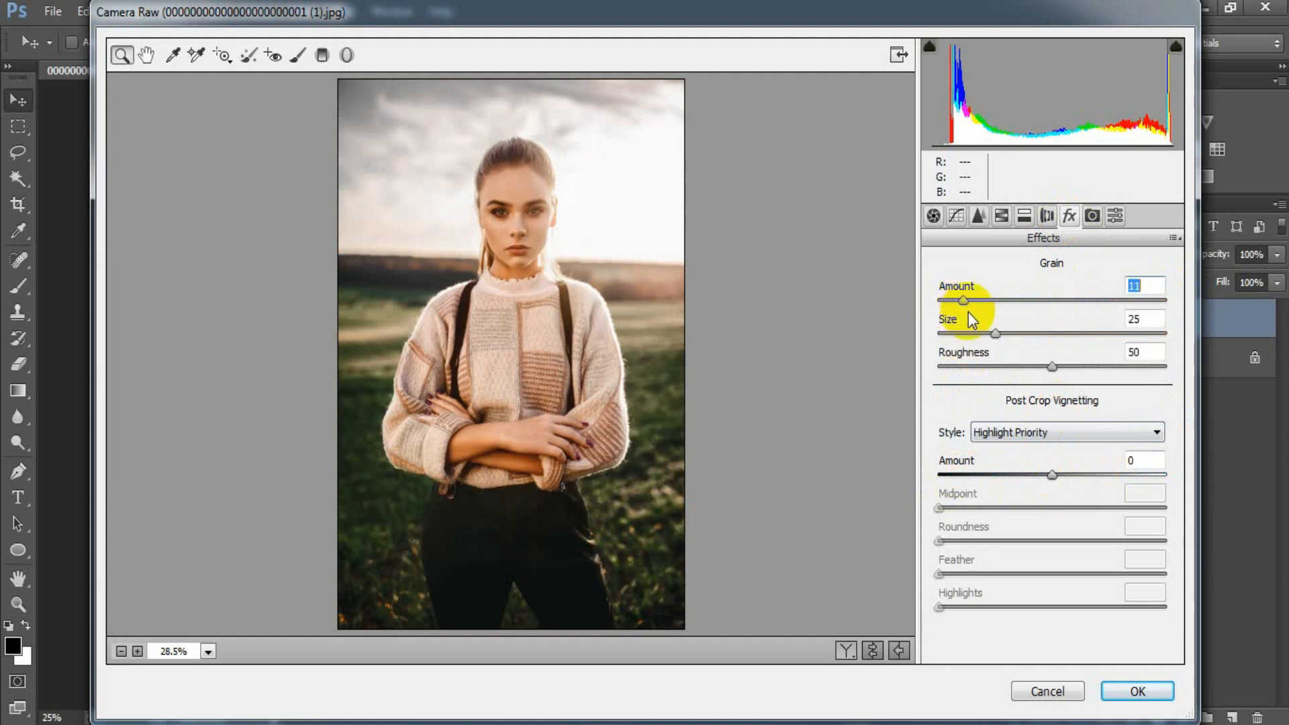
left_click_drag(1051, 475, 1040, 475)
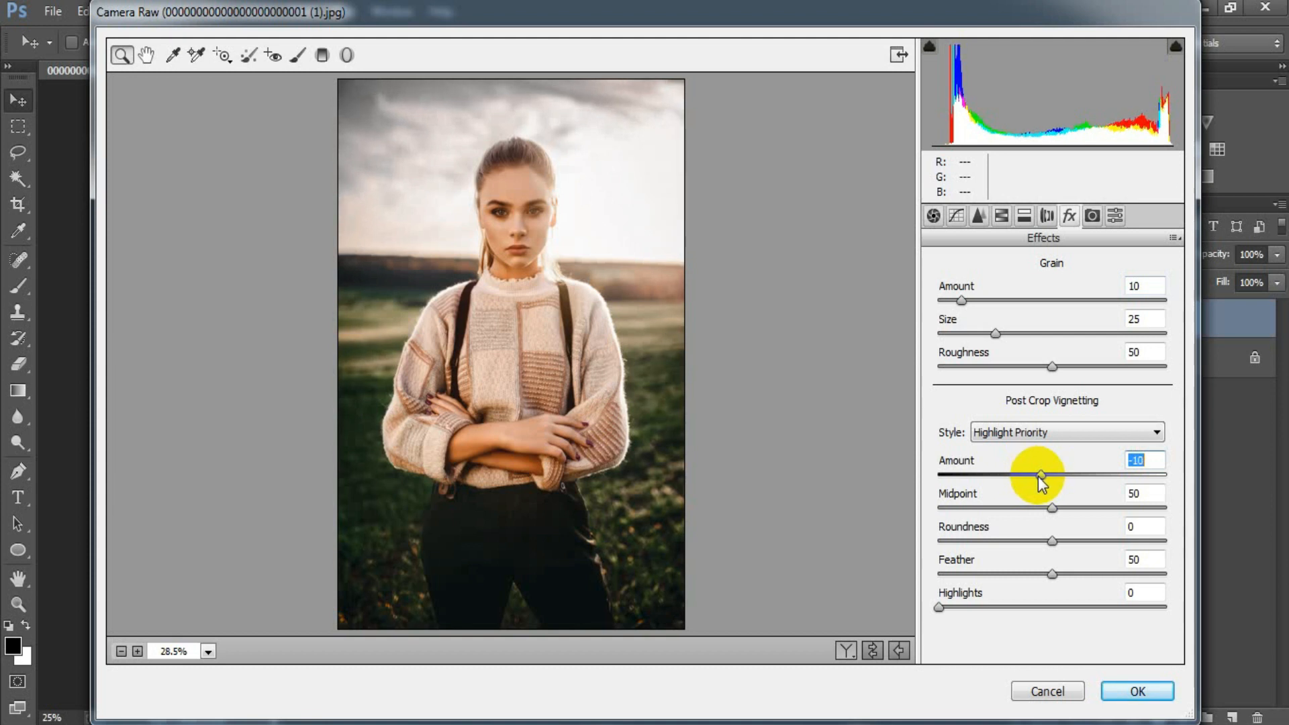
left_click(1154, 458)
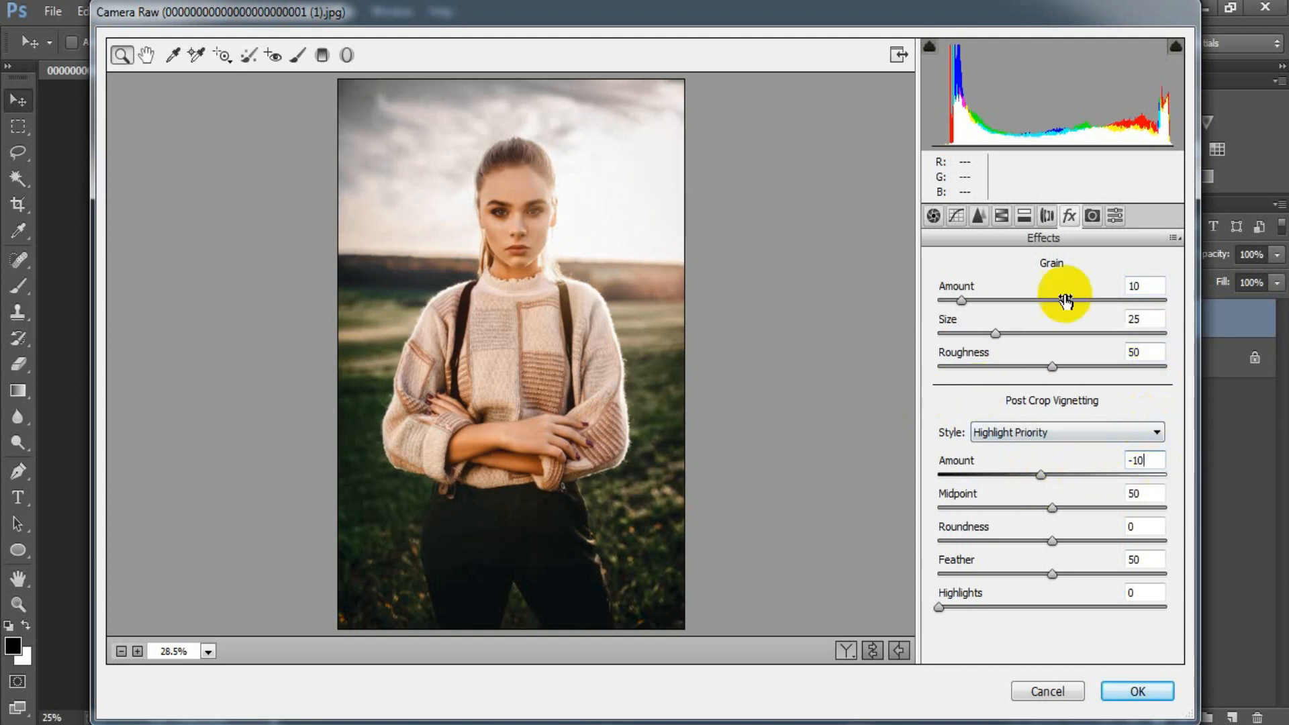
In Camera Calibration, set Red Primary Hue to +10 and Saturation to -20, and Blue Primary Hue to -24 and Saturation to -30
left_click(1093, 216)
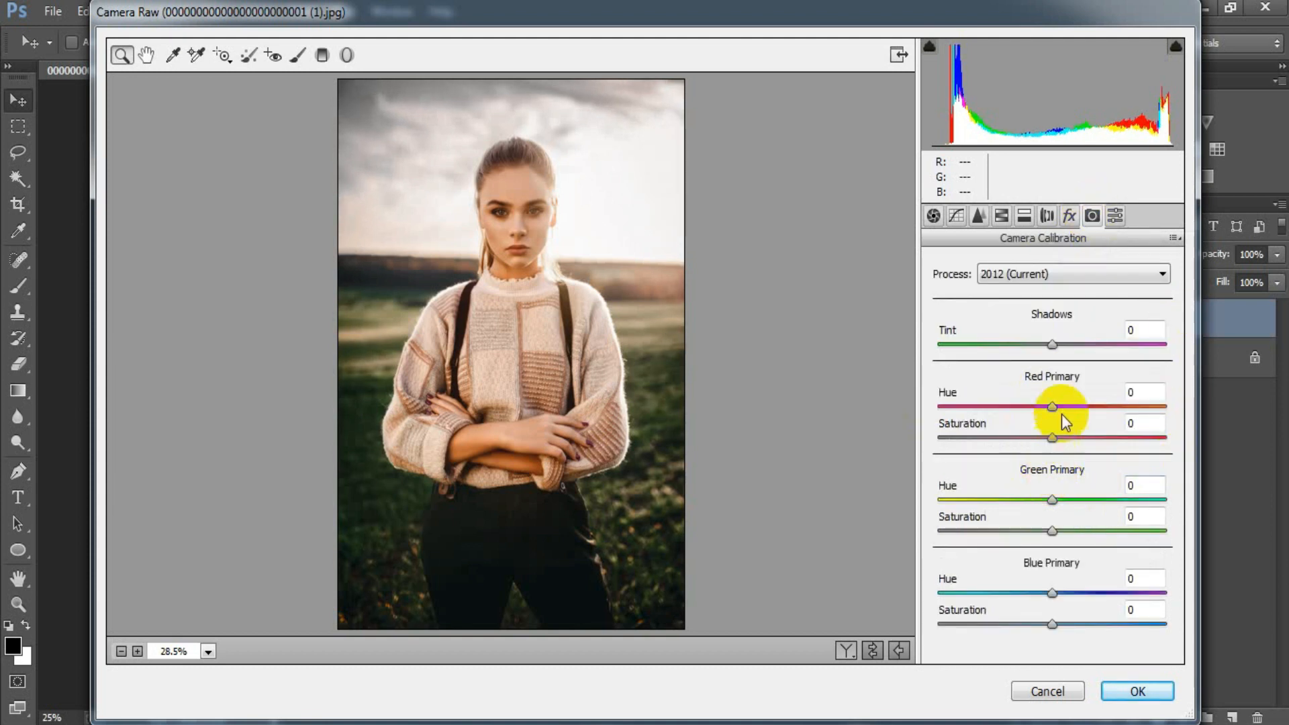
left_click_drag(1057, 407, 1063, 407)
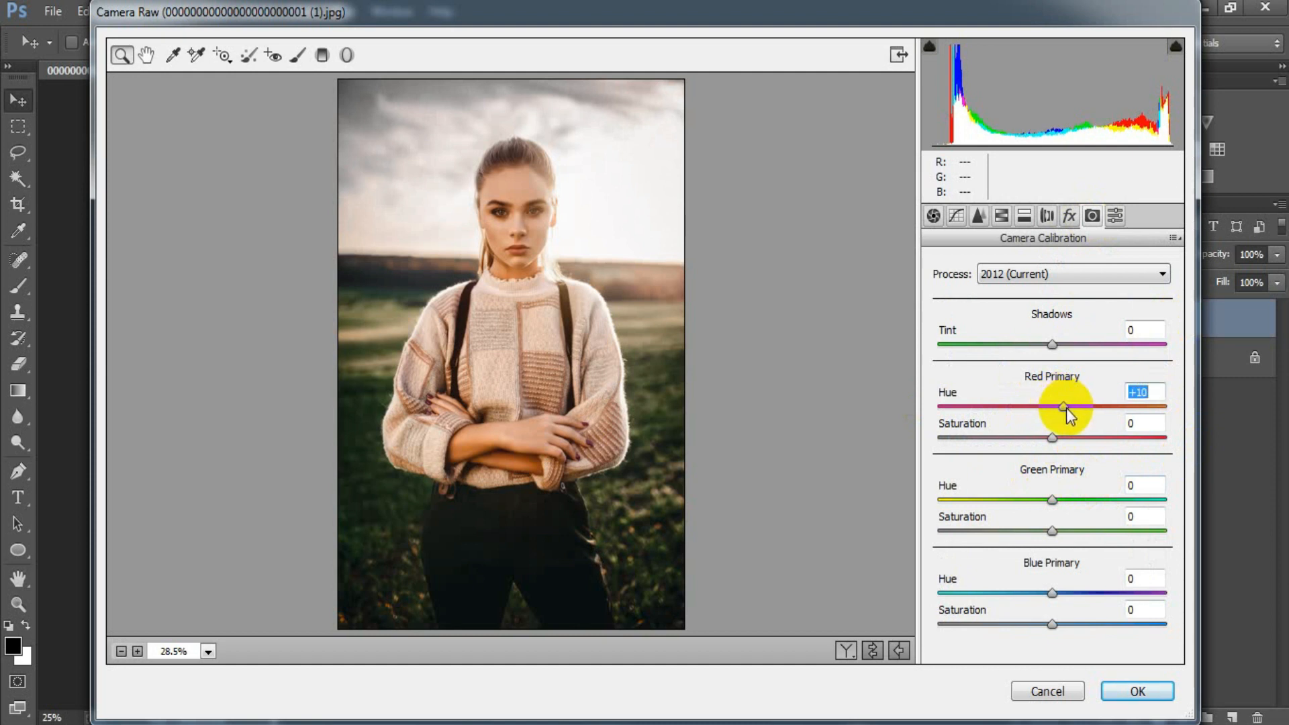
left_click_drag(1054, 436, 1034, 437)
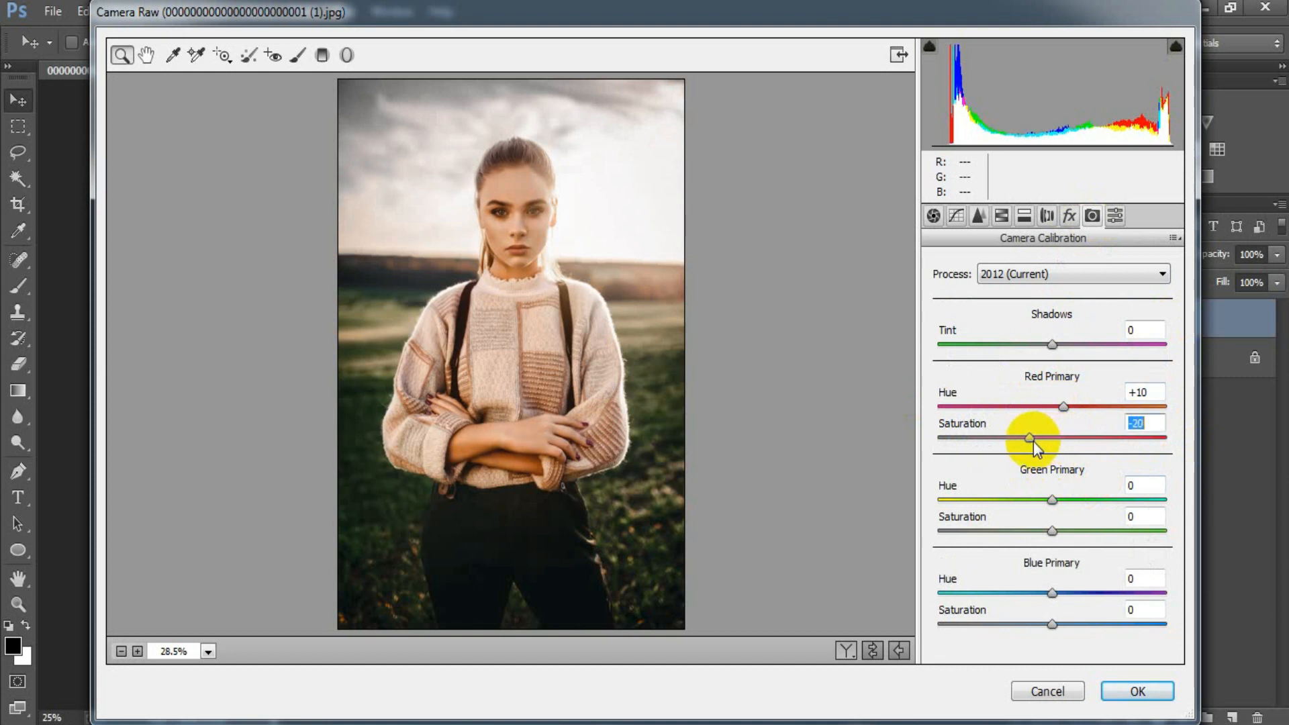
left_click_drag(1053, 594, 1022, 595)
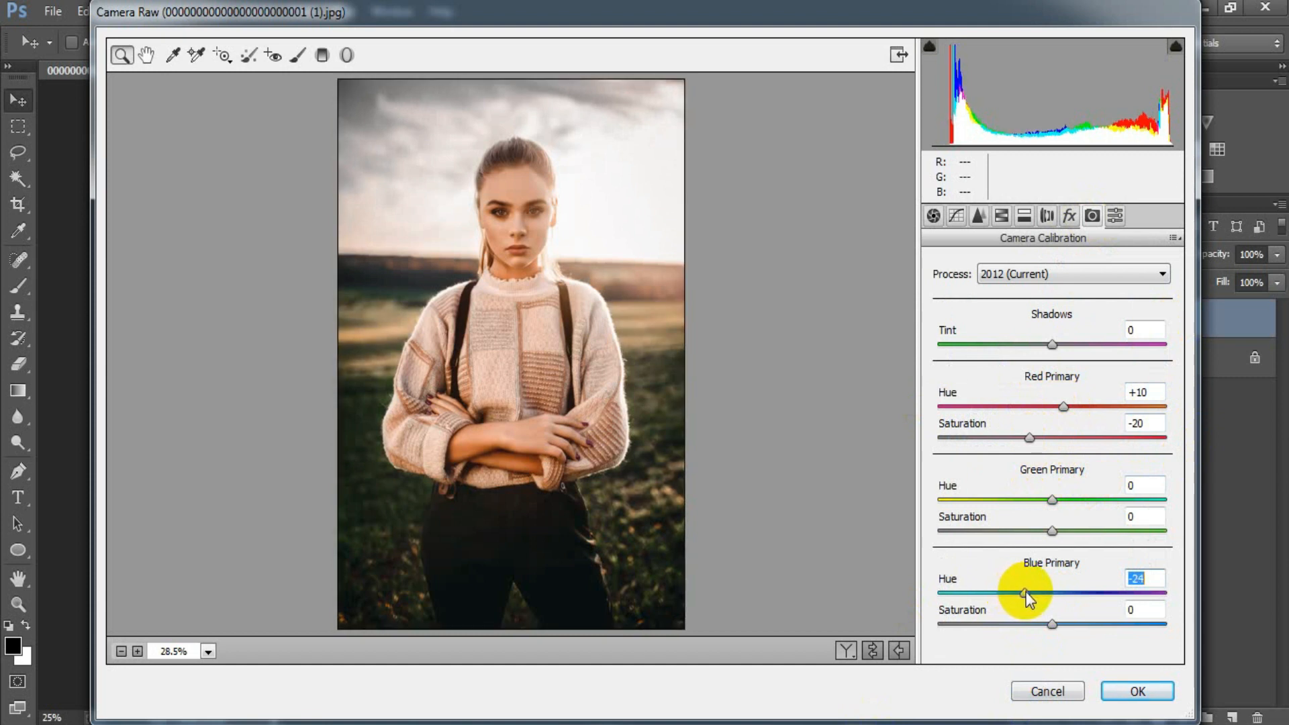
left_click_drag(1051, 624, 1019, 626)
left_click(1150, 608)
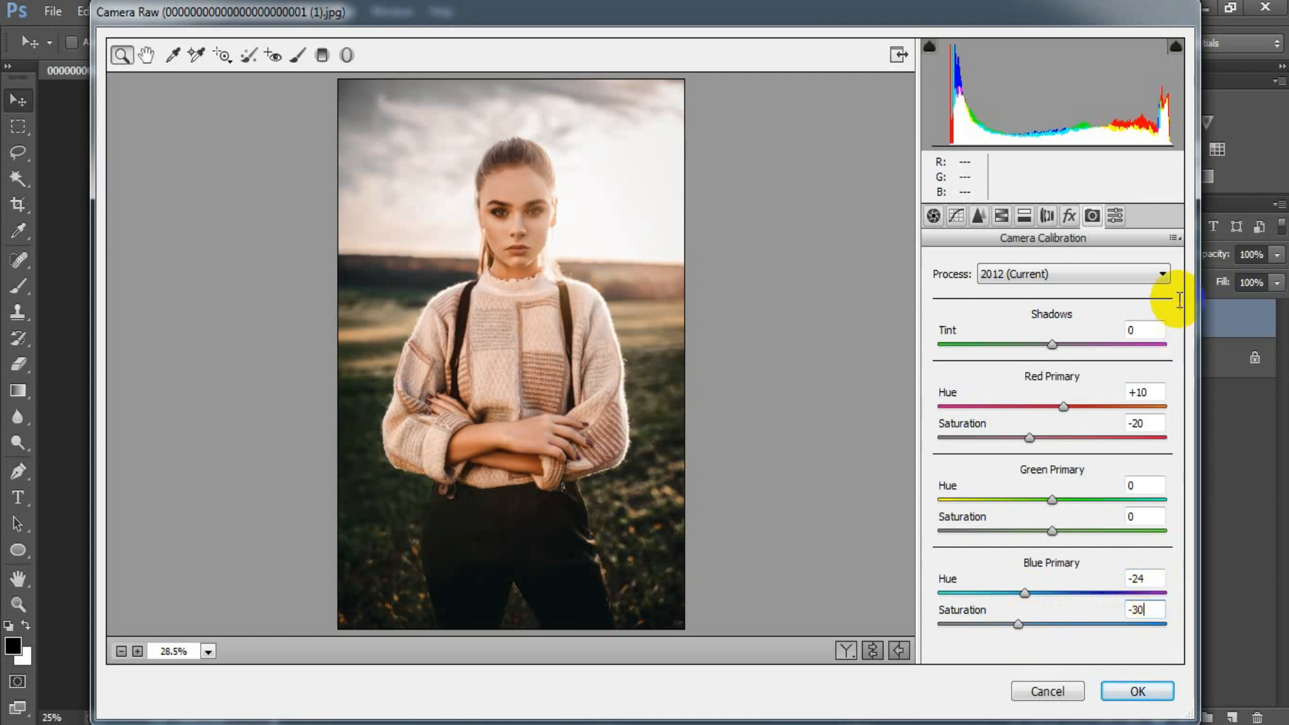
Compare the portrait before and after the Camera Raw adjustments and apply the filter to Layer 1
left_click(876, 650)
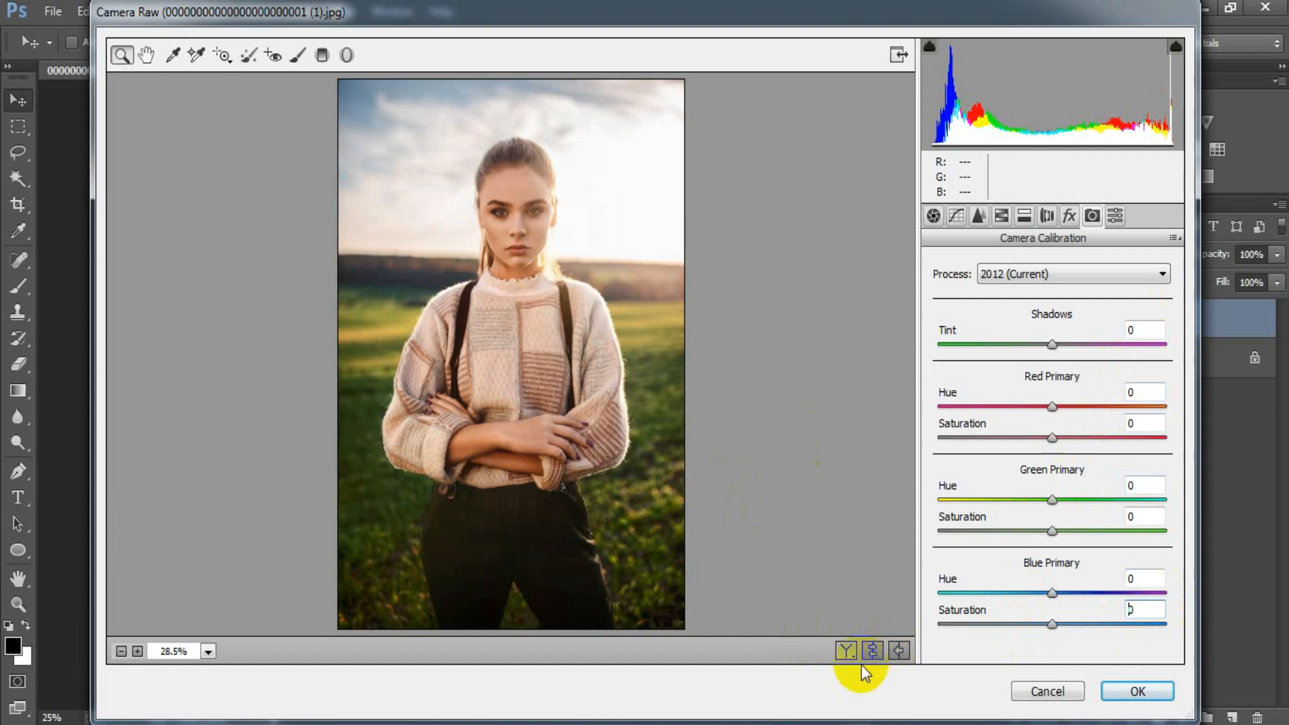
left_click(844, 652)
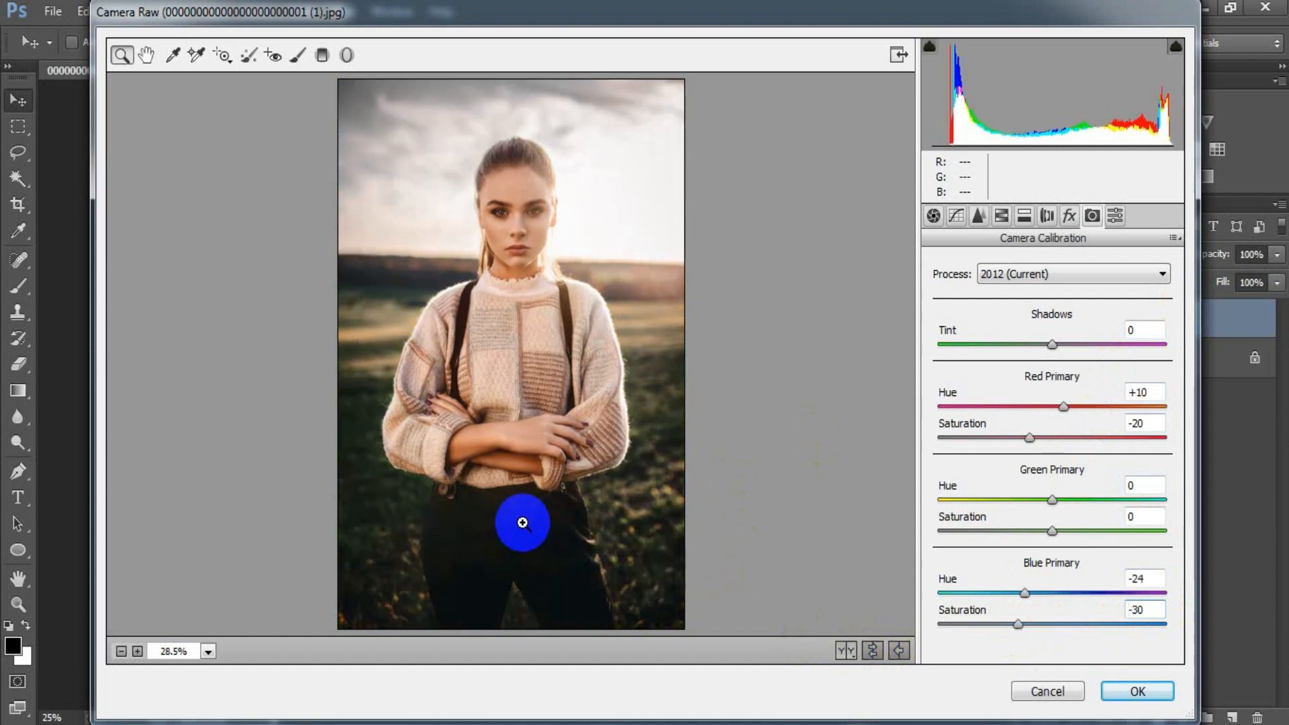
key("q")
left_click(1139, 691)
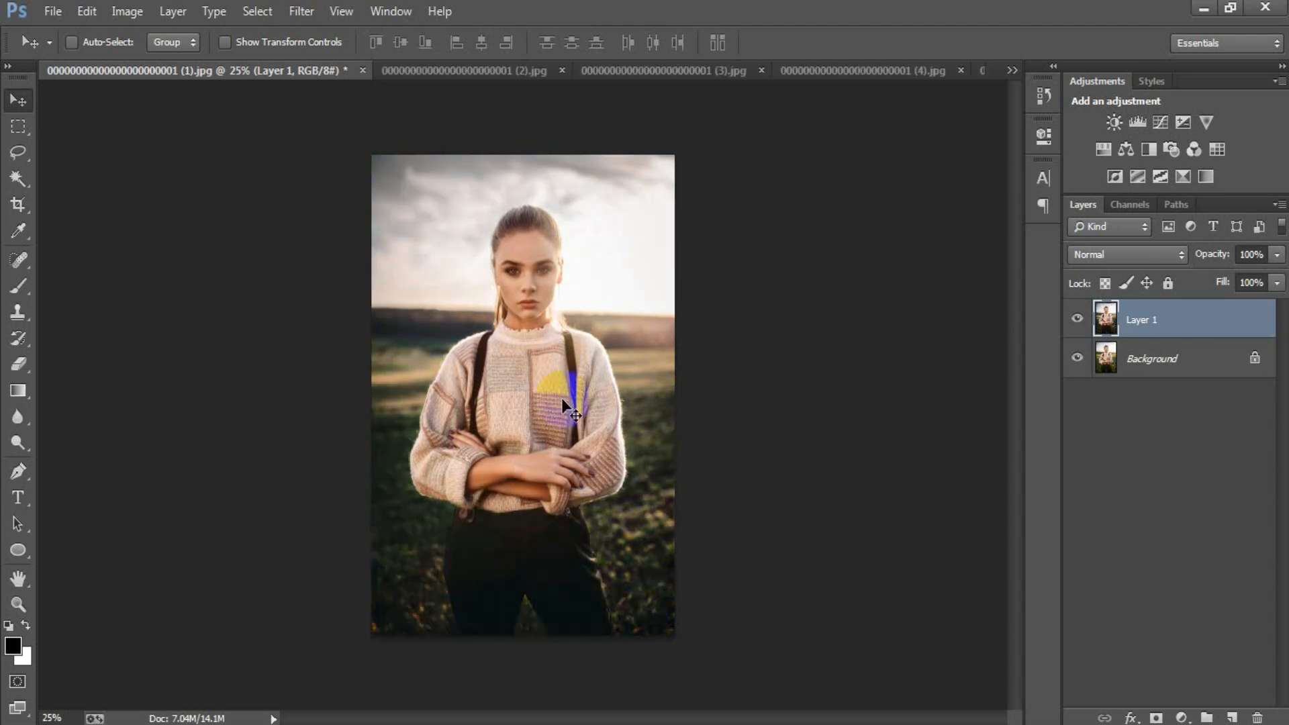
Compare the graded portrait with the original by toggling the visibility of Layer 1
key("ctrl+plus")
left_click(1079, 320)
left_click(1081, 321)
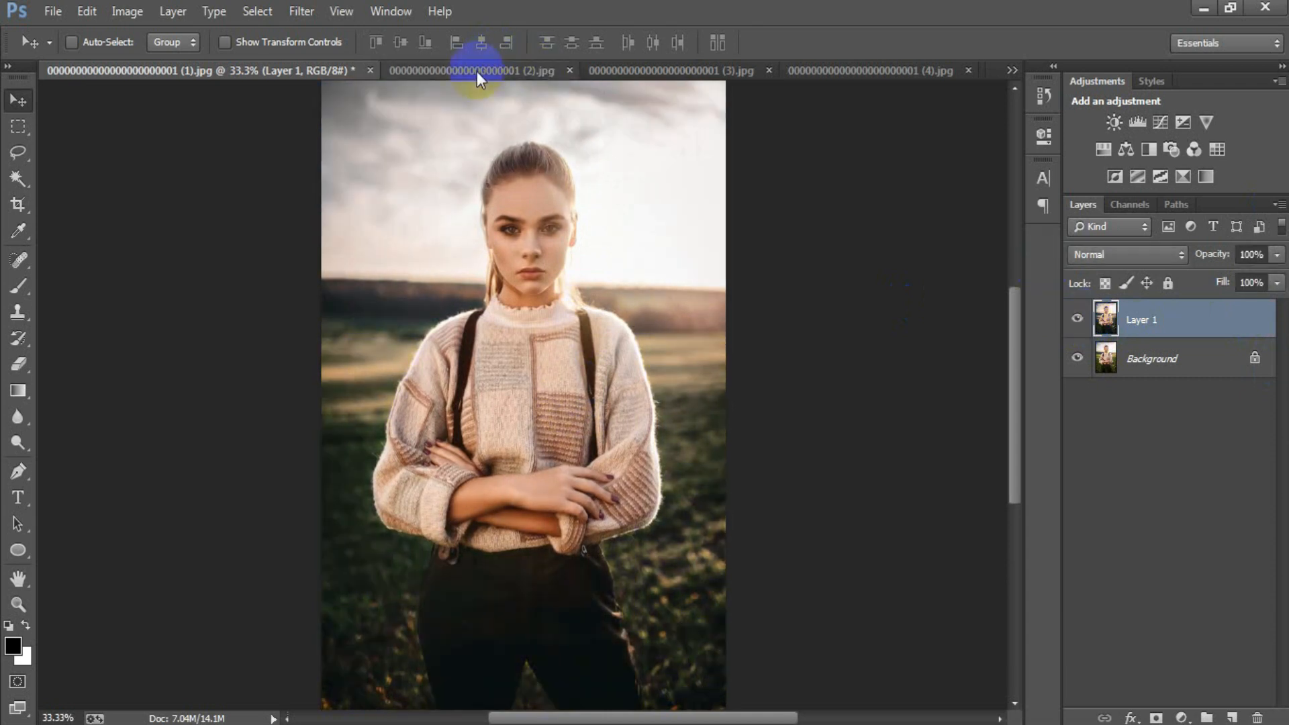
Compare the grade with the original in the (2).jpg document by toggling the visibility of Layer 1
left_click(477, 67)
left_click(1077, 320)
left_click(1077, 321)
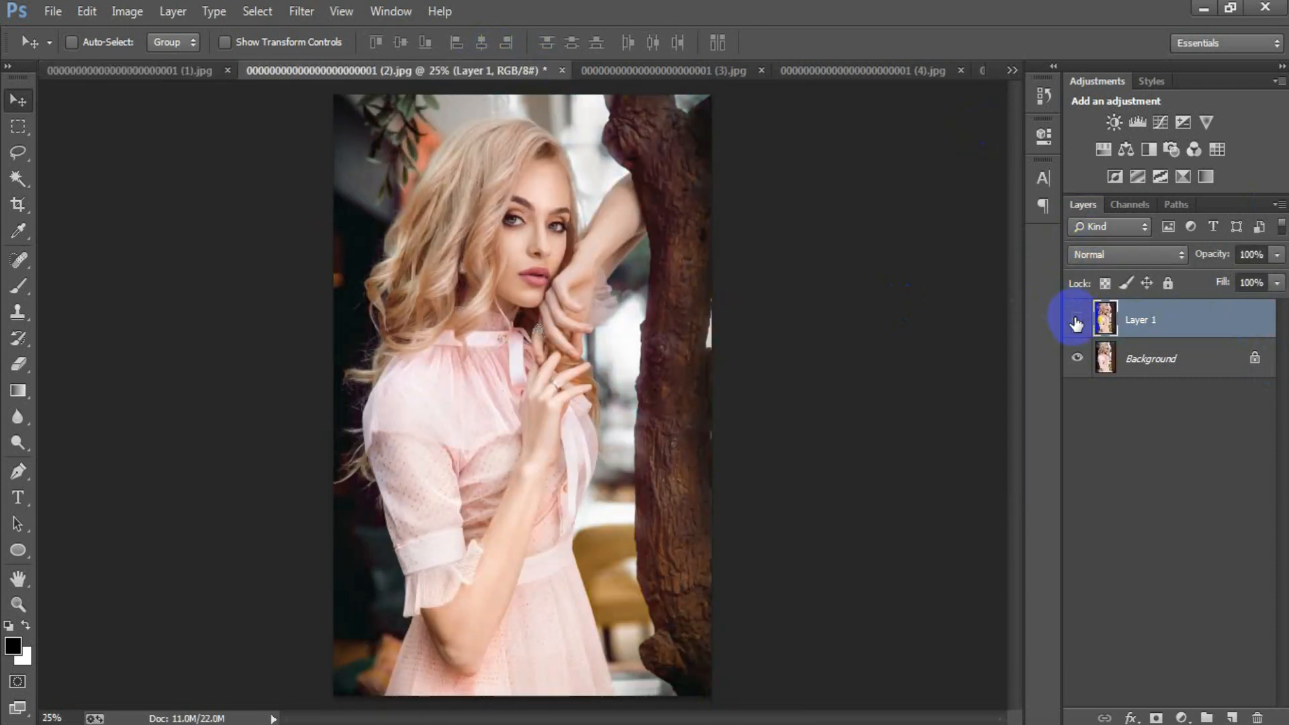
left_click(1077, 321)
left_click(1077, 320)
Compare the grade with the original in the (3).jpg document by toggling the visibility of Layer 1
left_click(675, 67)
left_click(1077, 316)
left_click(1077, 316)
left_click(1077, 315)
left_click(1077, 316)
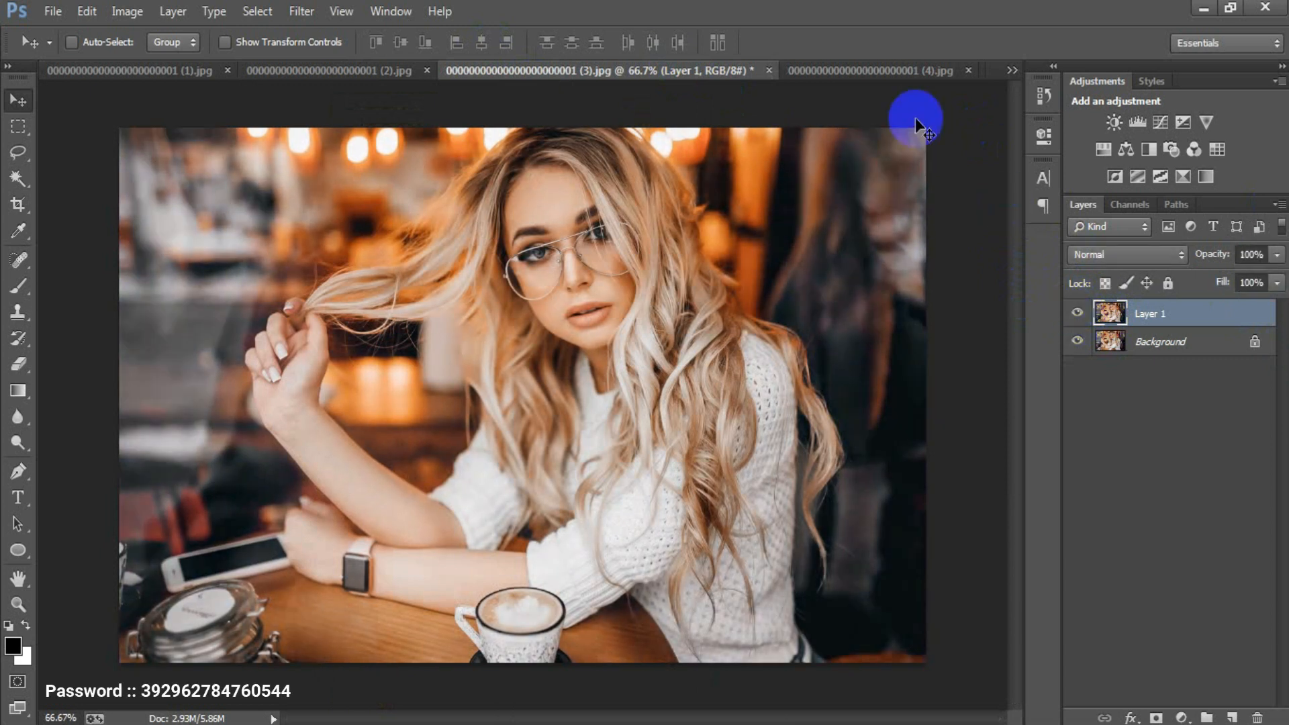
Compare the grade with the original in the (4).jpg document by toggling the visibility of Layer 1
left_click(870, 70)
left_click(1078, 313)
left_click(1077, 313)
left_click(1078, 314)
left_click(1078, 313)
Compare the grade with the original in the (5).jpg document by toggling the visibility of Layer 1
left_click(1012, 69)
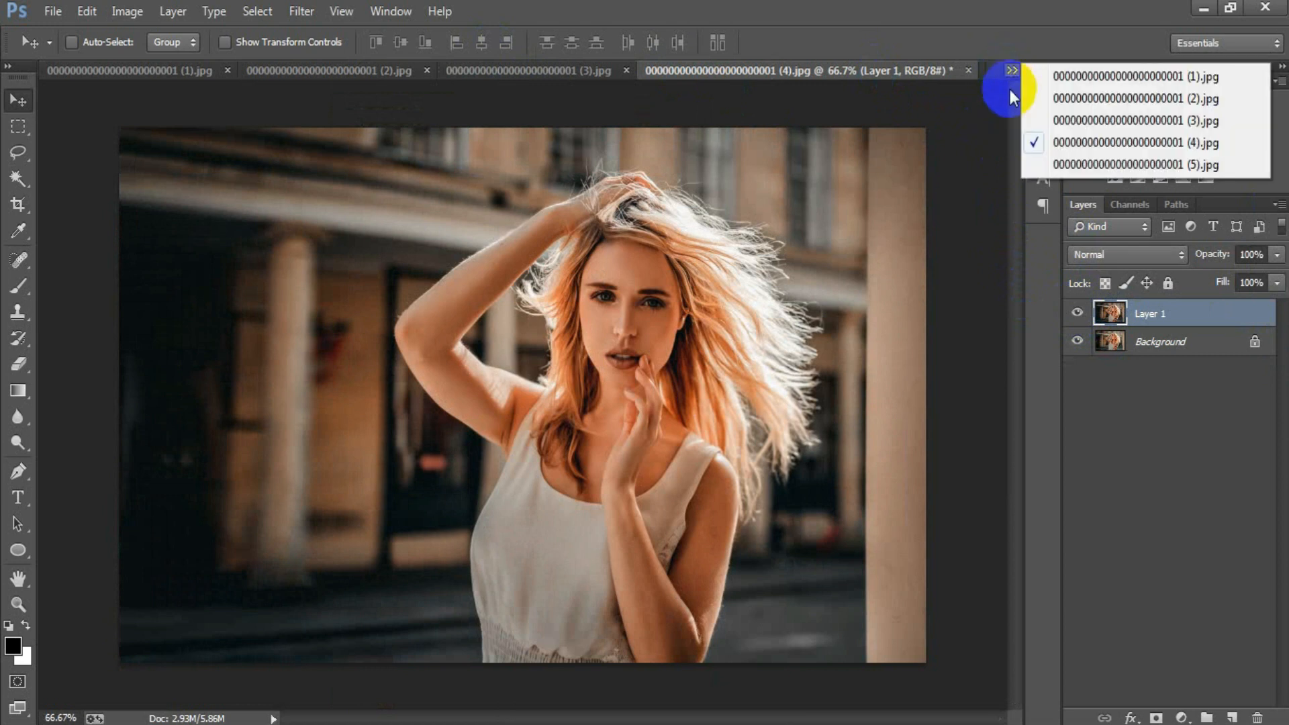
left_click(1051, 162)
left_click(1078, 319)
left_click(1078, 318)
left_click(1078, 319)
left_click(1082, 322)
Return to the (1).jpg document and hide Layer 1 to view the original outdoor portrait
left_click(1012, 69)
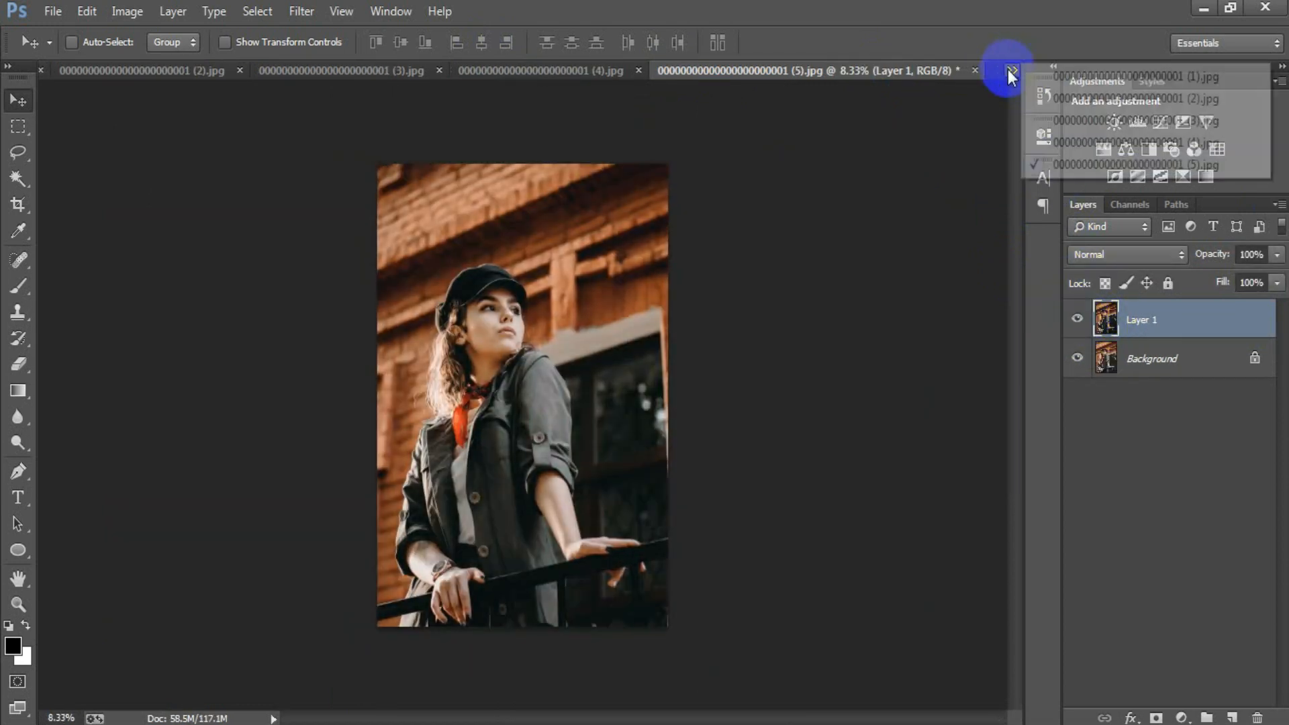
left_click(1065, 85)
left_click(1078, 319)
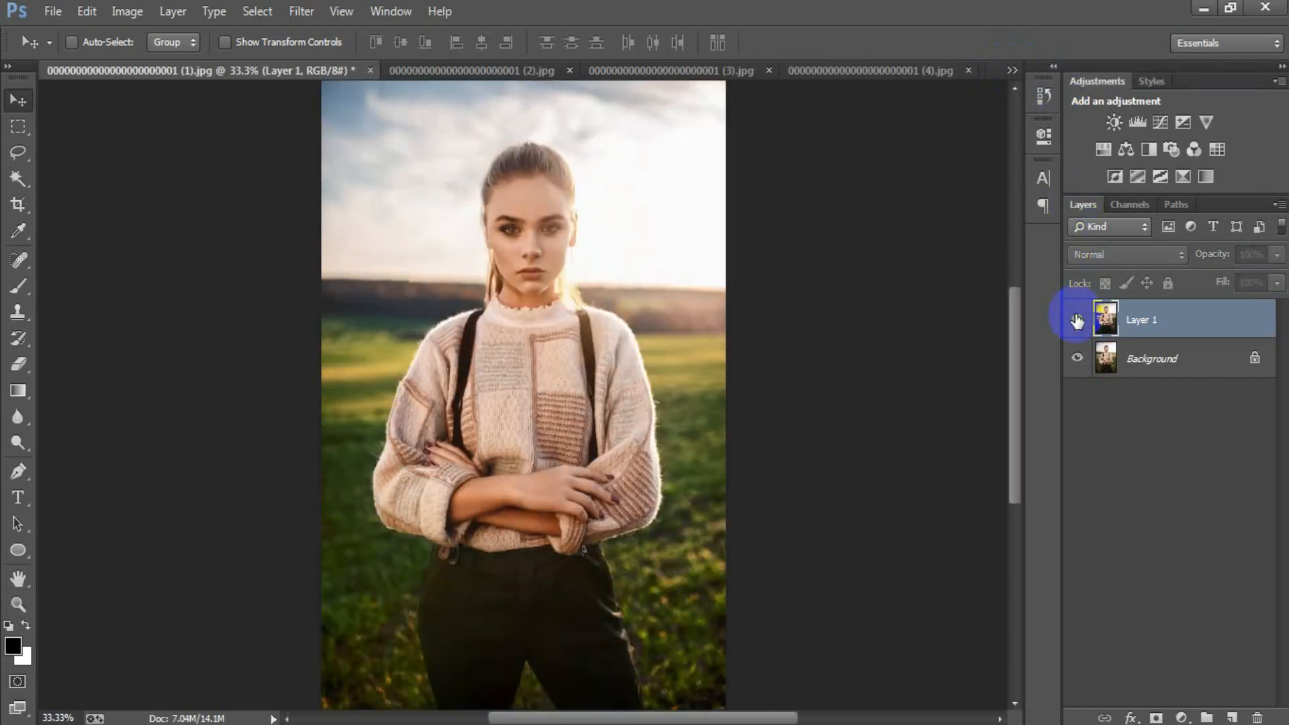